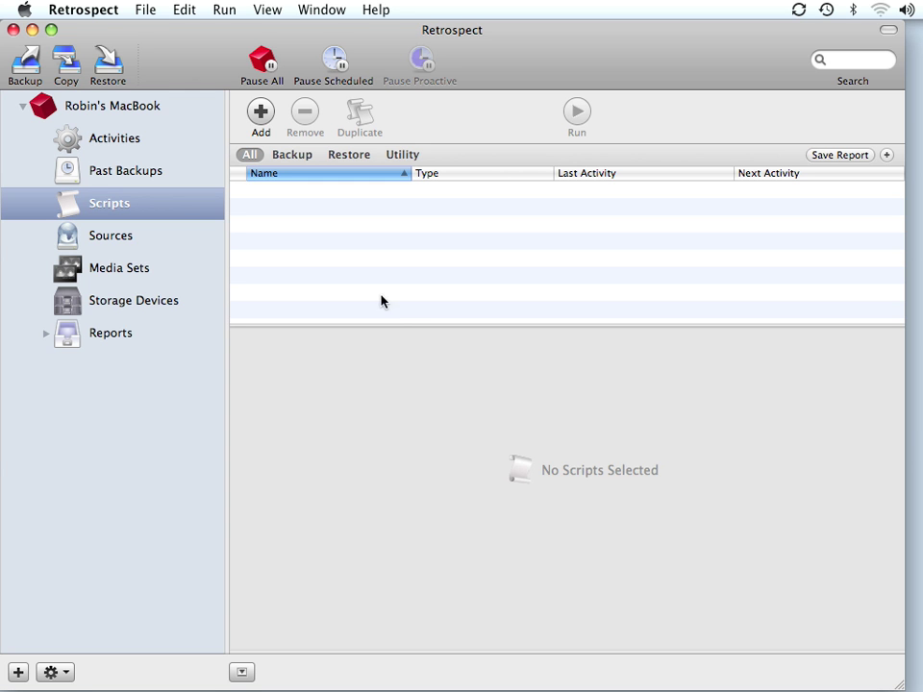
# - From the Scripts list, start adding a new script
pyautogui.click(141, 205)
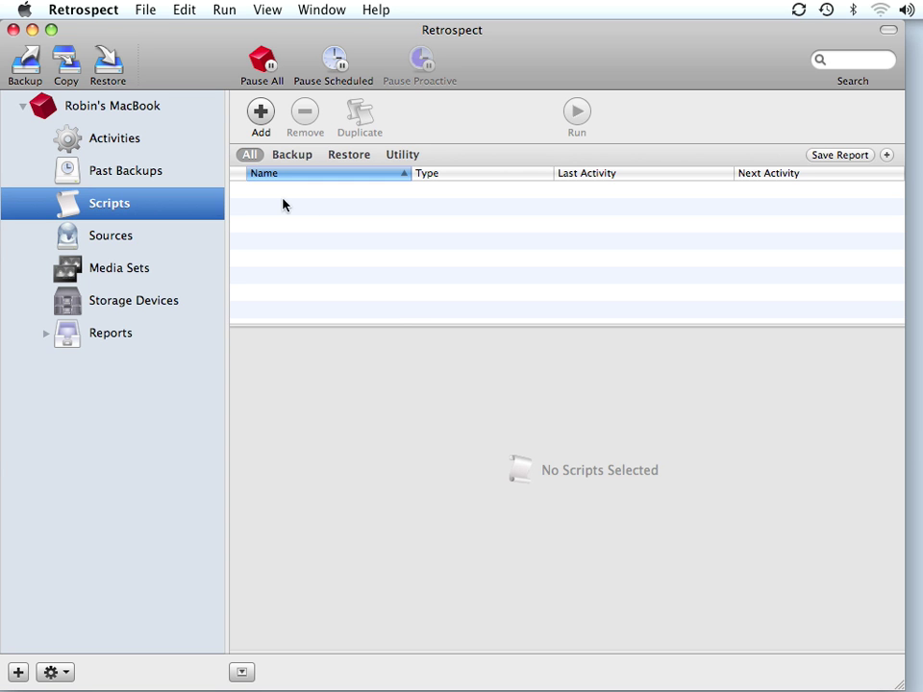
pyautogui.click(261, 113)
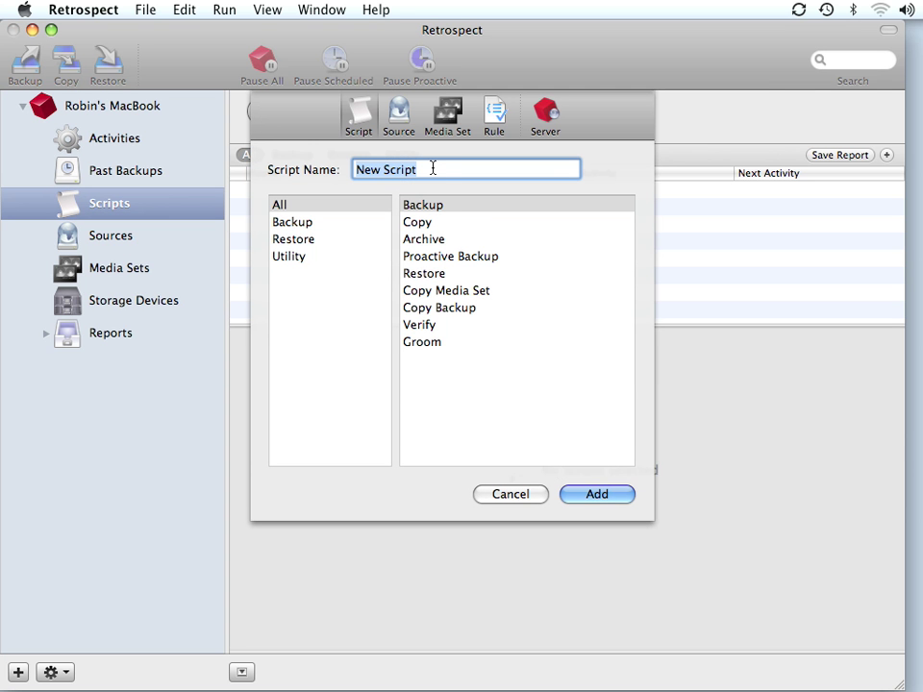
# - Name the new Backup script 'My Backup Schedule' and create it
pyautogui.write('My Backu')
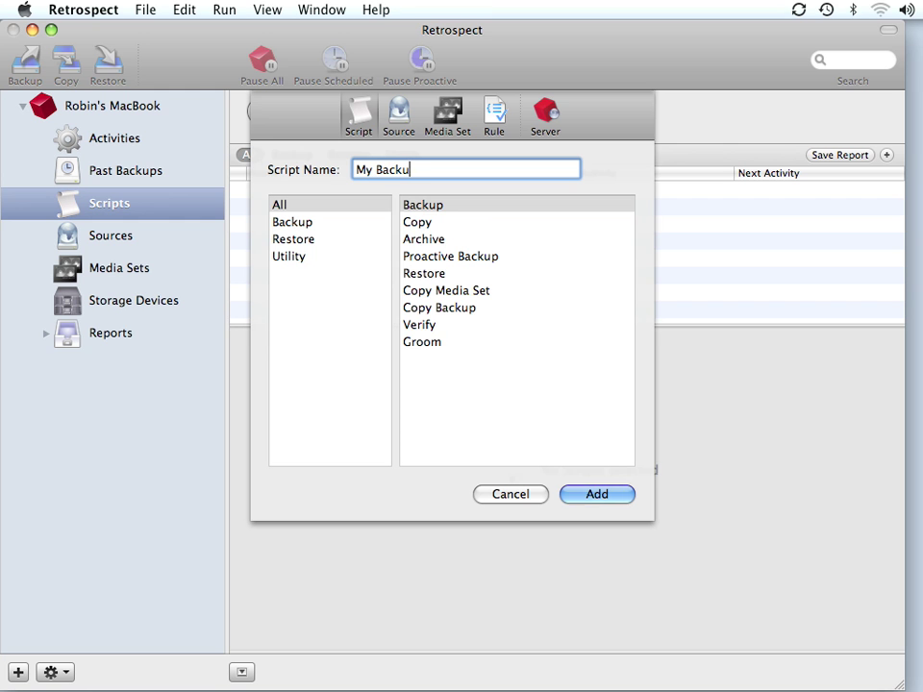
pyautogui.write('p Schedule')
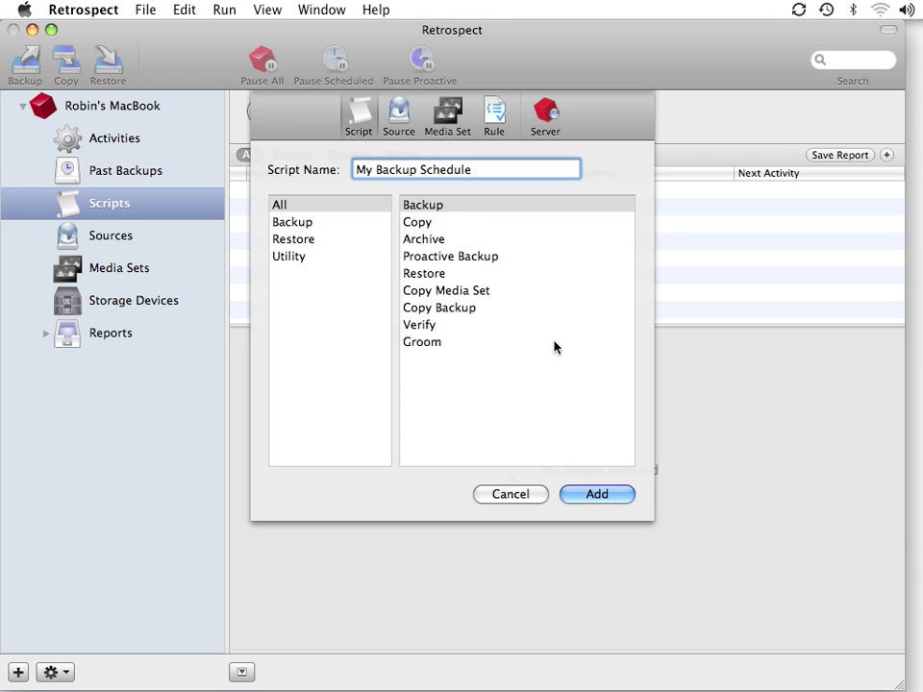
pyautogui.click(594, 493)
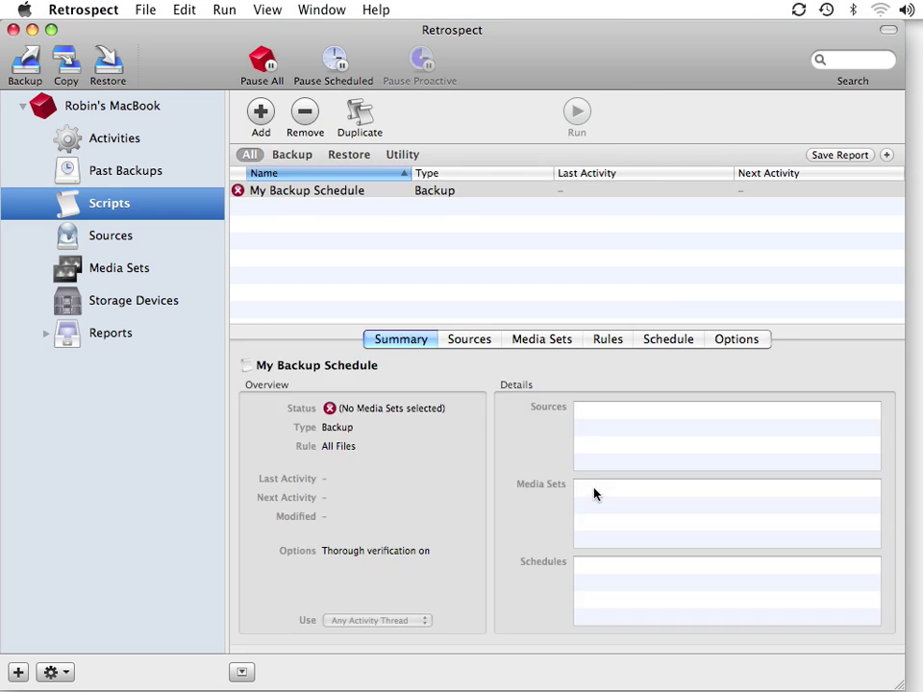
# - Check the All Clients and All Local smart tags as the script's backup sources
pyautogui.click(460, 346)
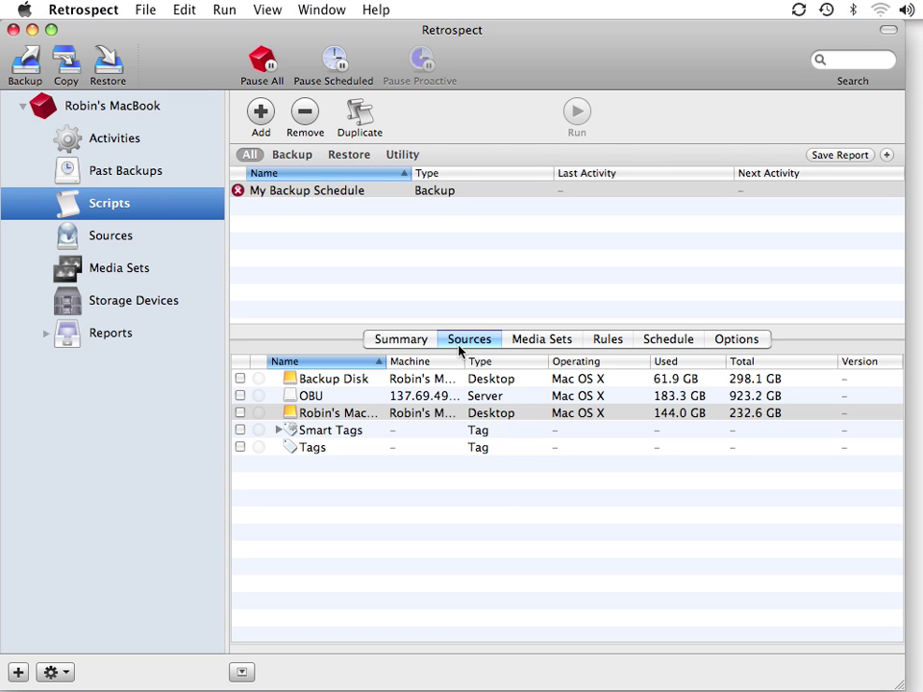
pyautogui.click(277, 430)
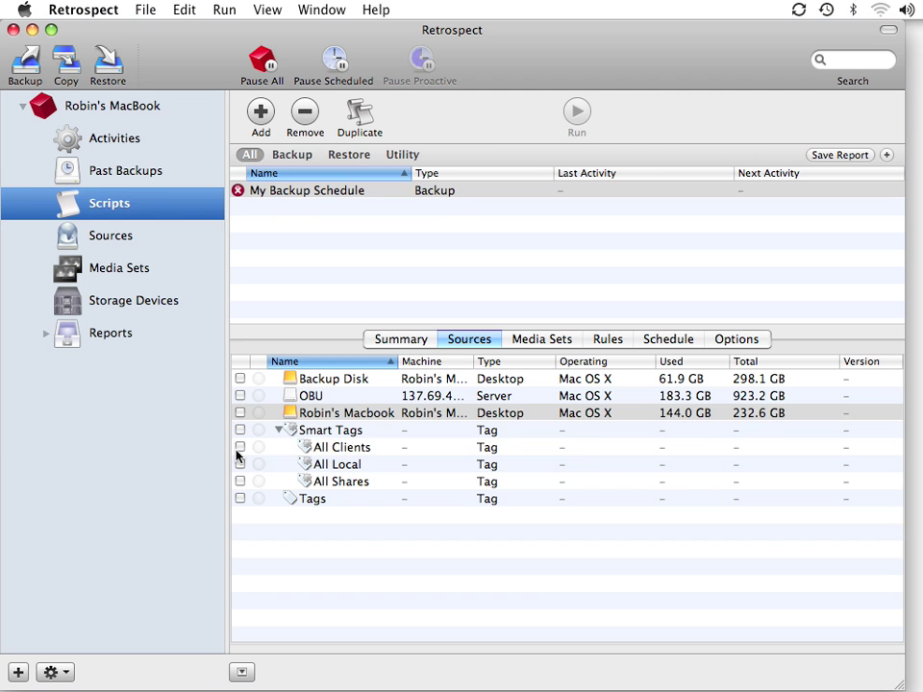
pyautogui.click(240, 448)
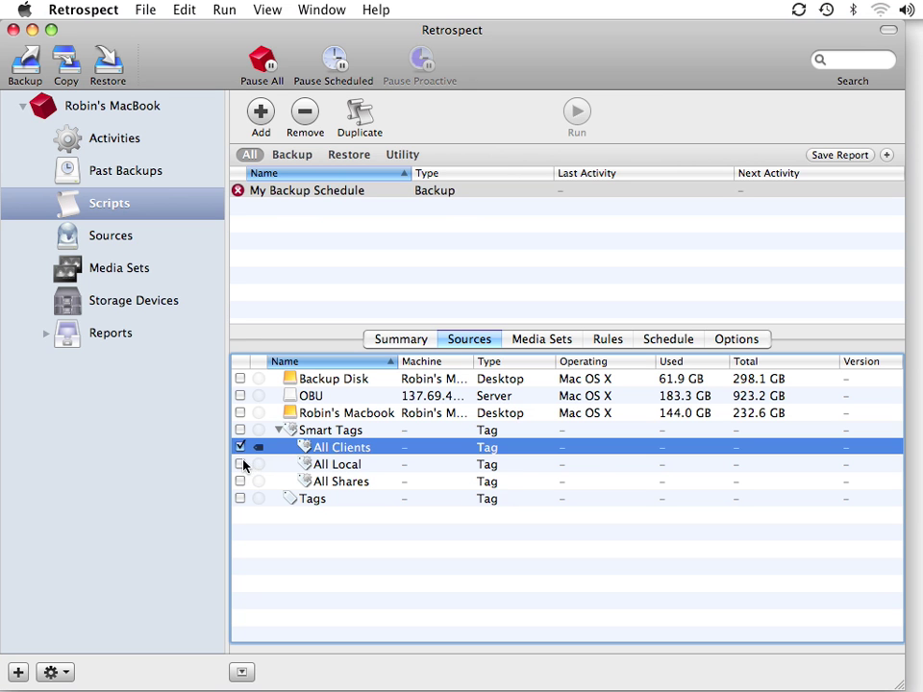
pyautogui.click(241, 464)
pyautogui.click(241, 464)
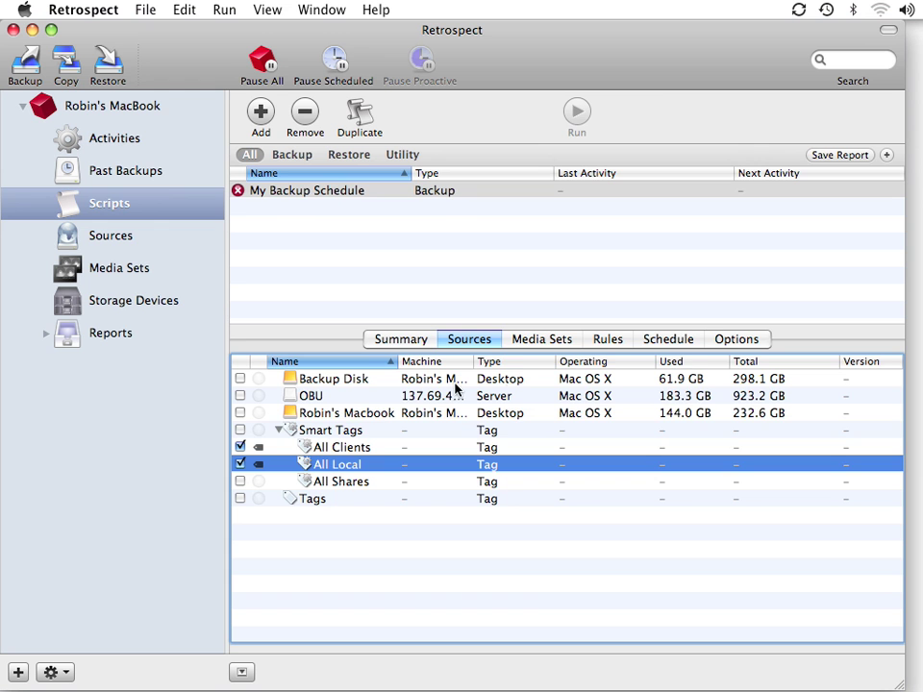
pyautogui.click(573, 343)
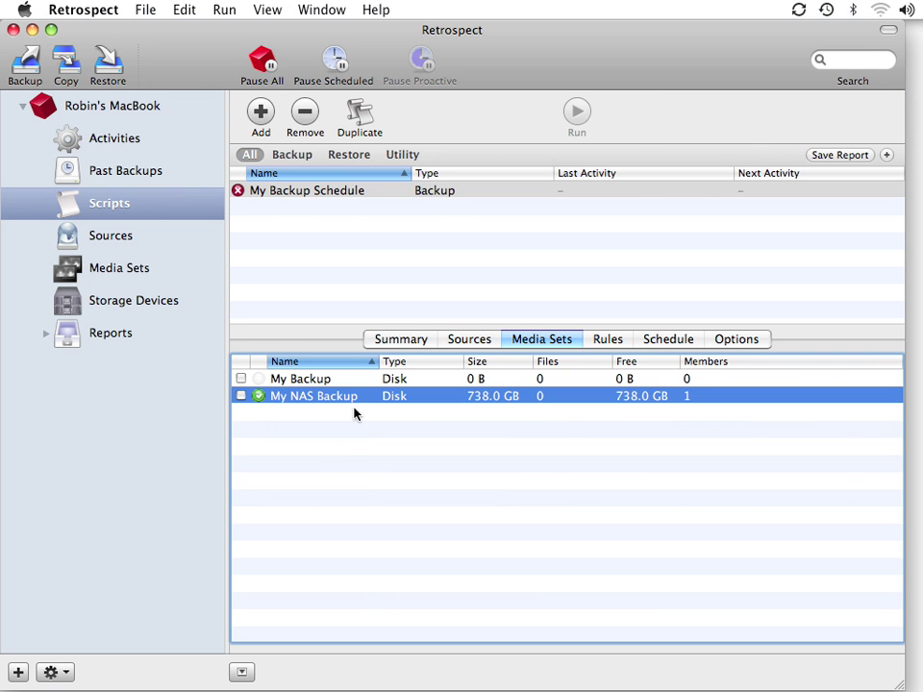
# - Choose My Backup as destination and the All Files Except Cache Files rule
pyautogui.click(361, 382)
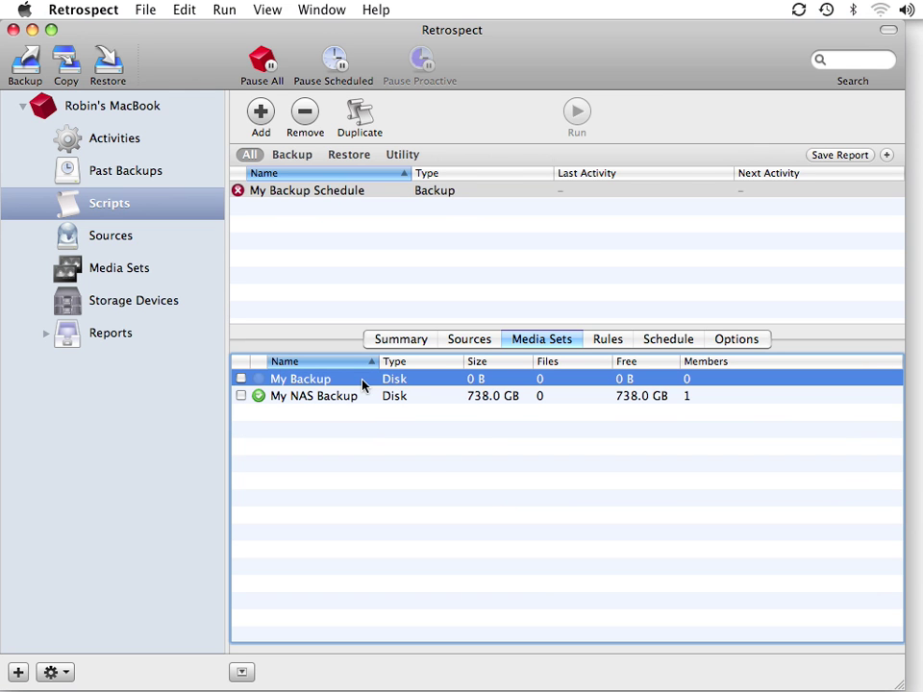
pyautogui.click(241, 380)
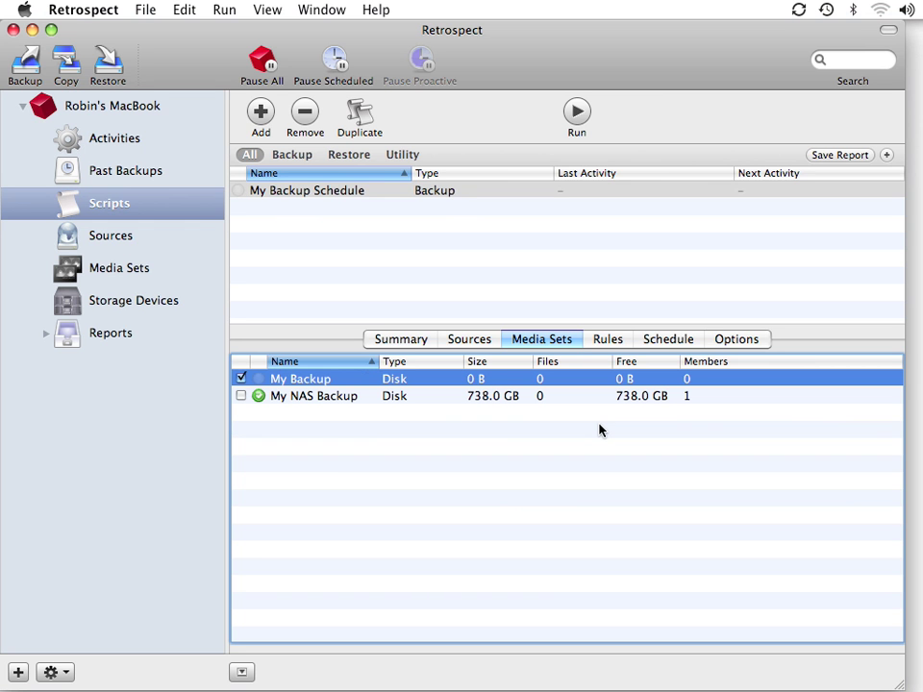
pyautogui.click(623, 343)
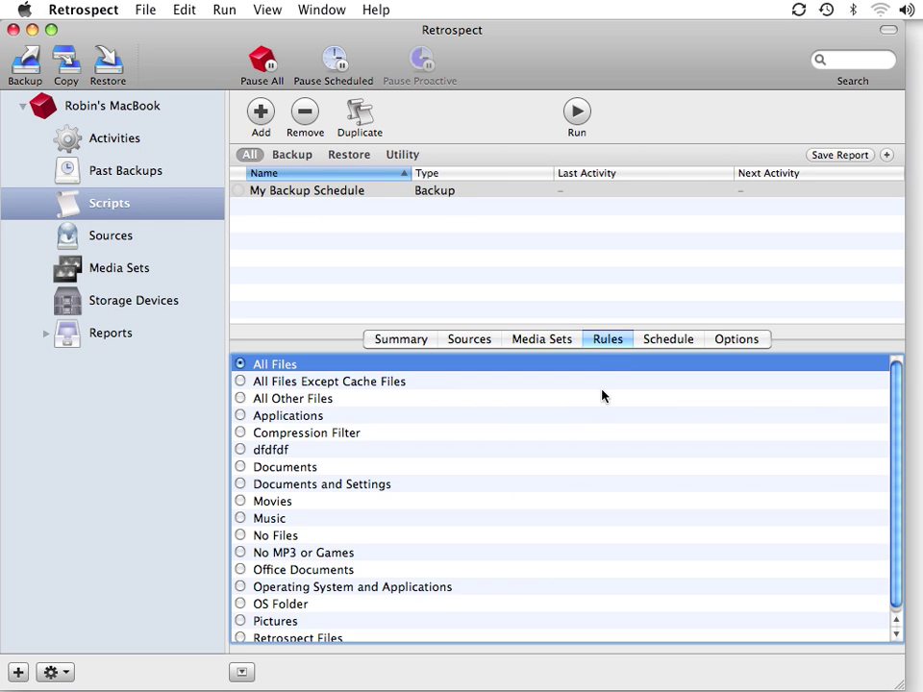
pyautogui.click(240, 382)
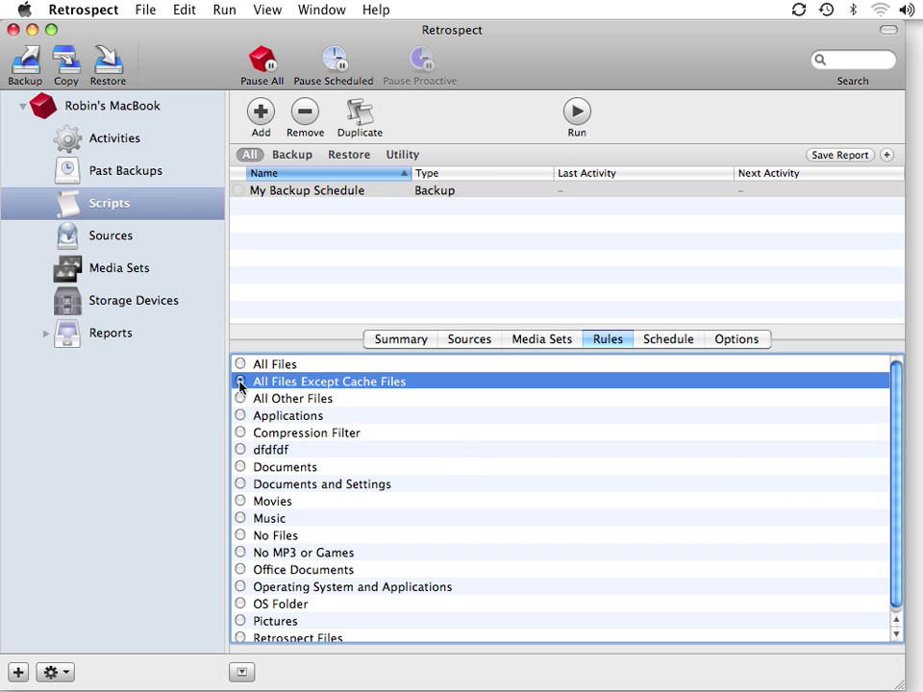
pyautogui.click(673, 340)
# - Add a weekly Monday–Friday 10:00 PM schedule to My Backup
pyautogui.click(249, 434)
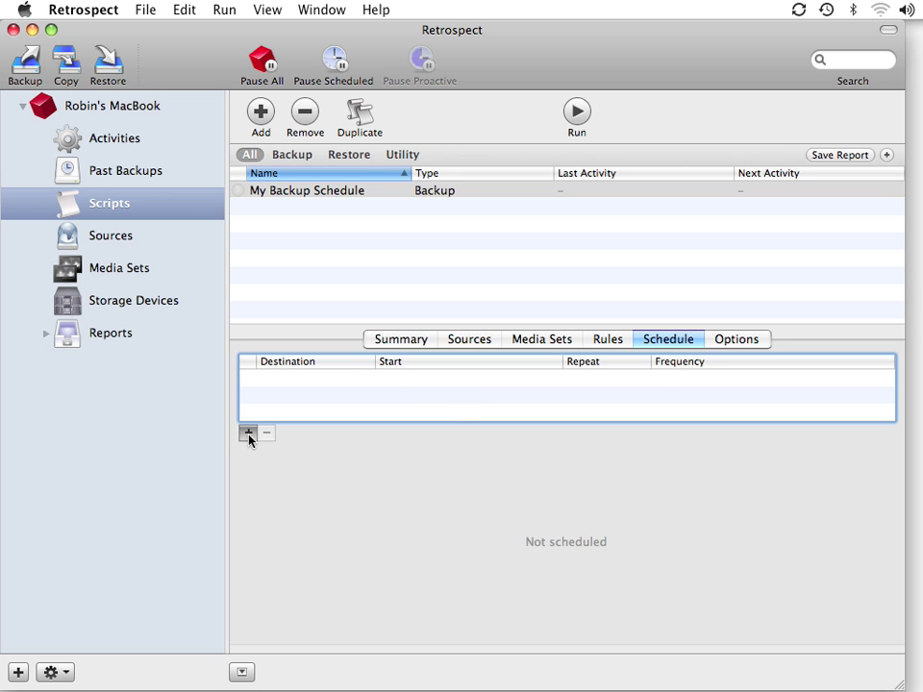
pyautogui.click(472, 381)
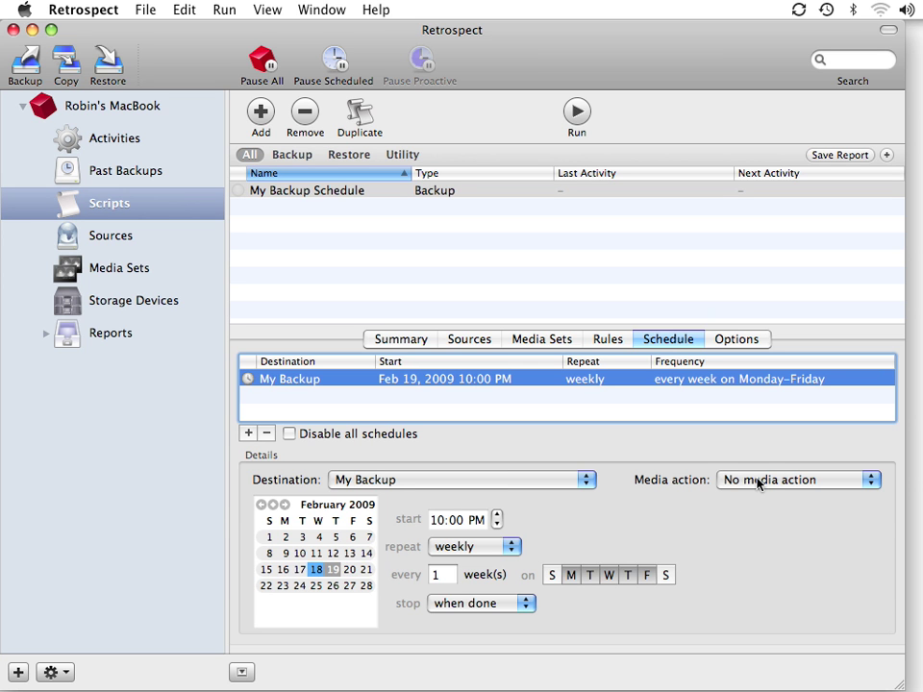
# - Enable software data compression and switch verification to Media verification
pyautogui.click(749, 340)
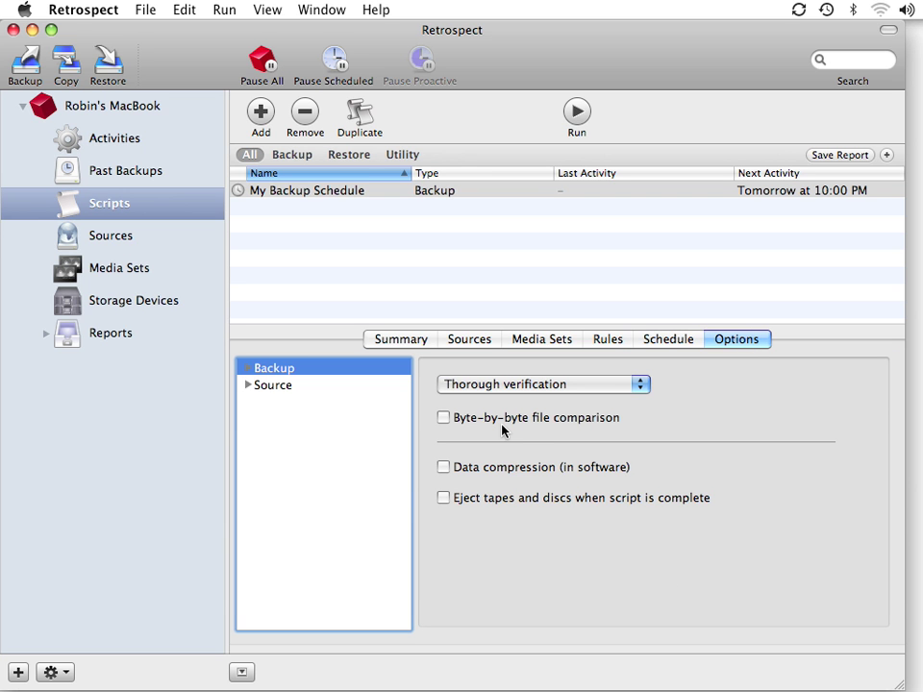
pyautogui.click(498, 471)
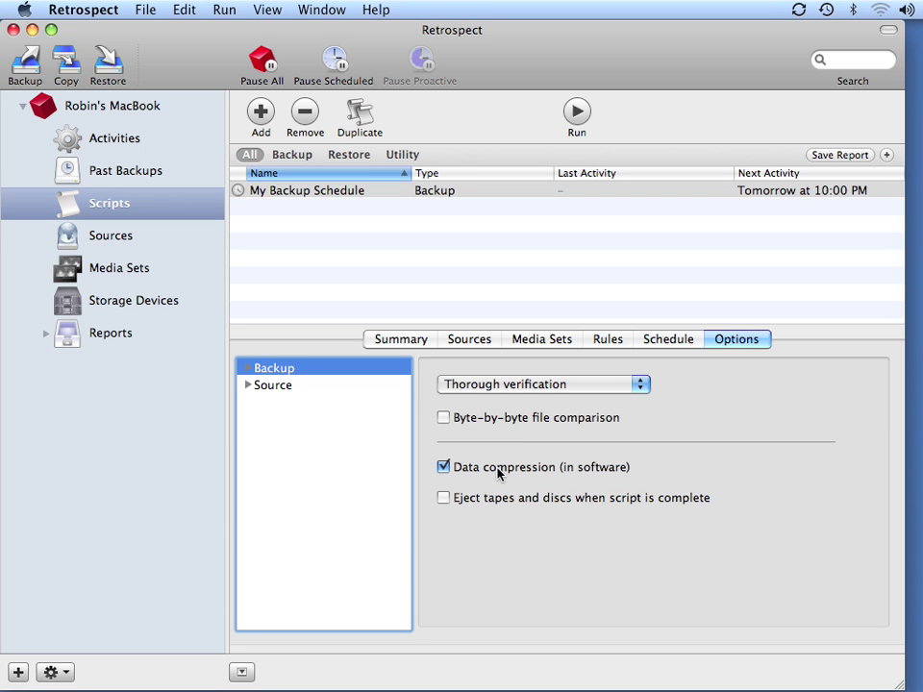
pyautogui.click(519, 384)
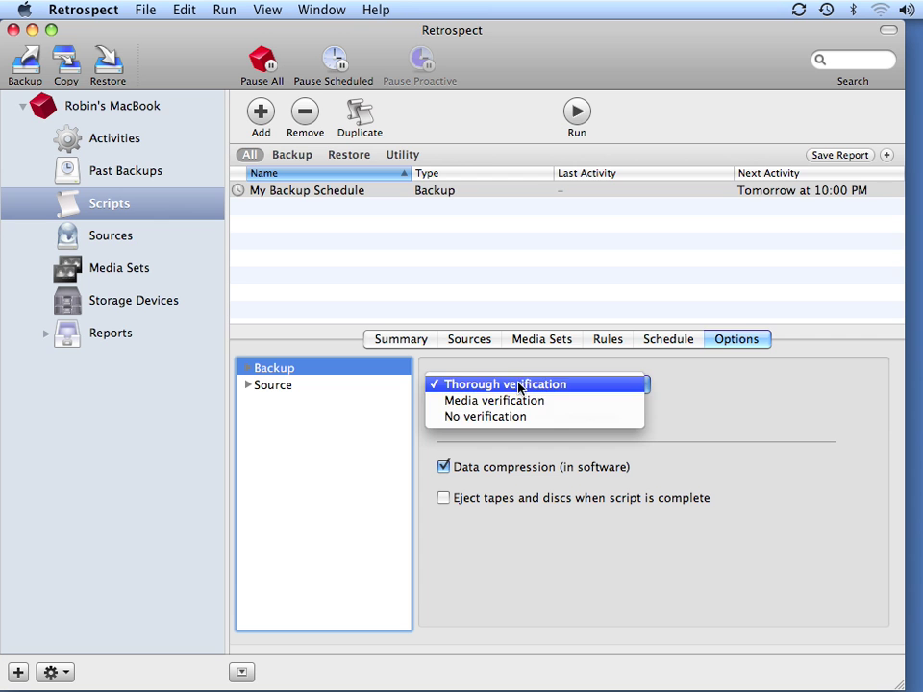
pyautogui.click(519, 402)
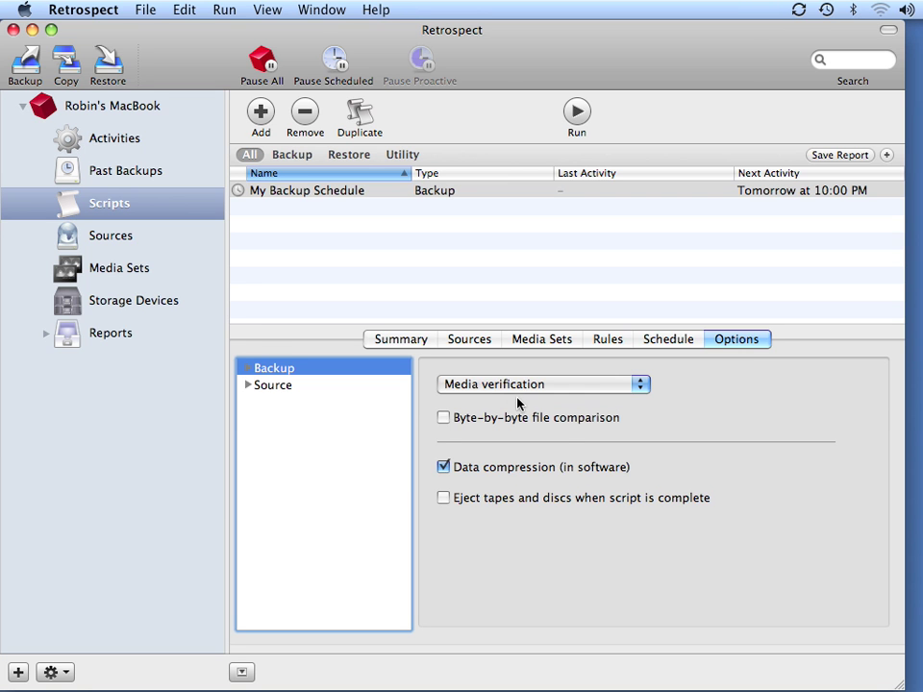
# - Review the My Backup Schedule summary and begin another new script
pyautogui.click(412, 344)
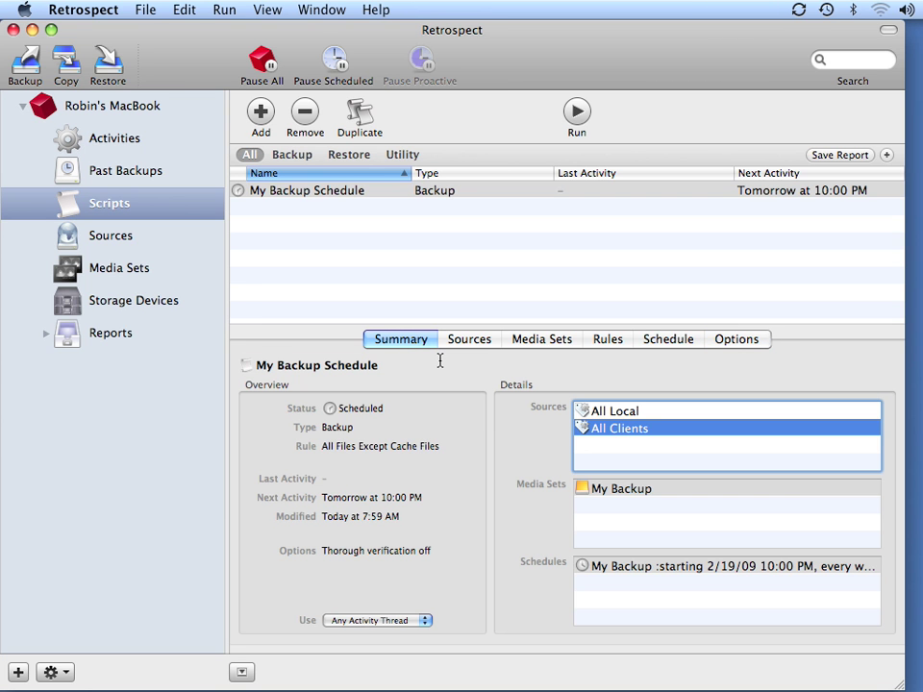
pyautogui.click(328, 192)
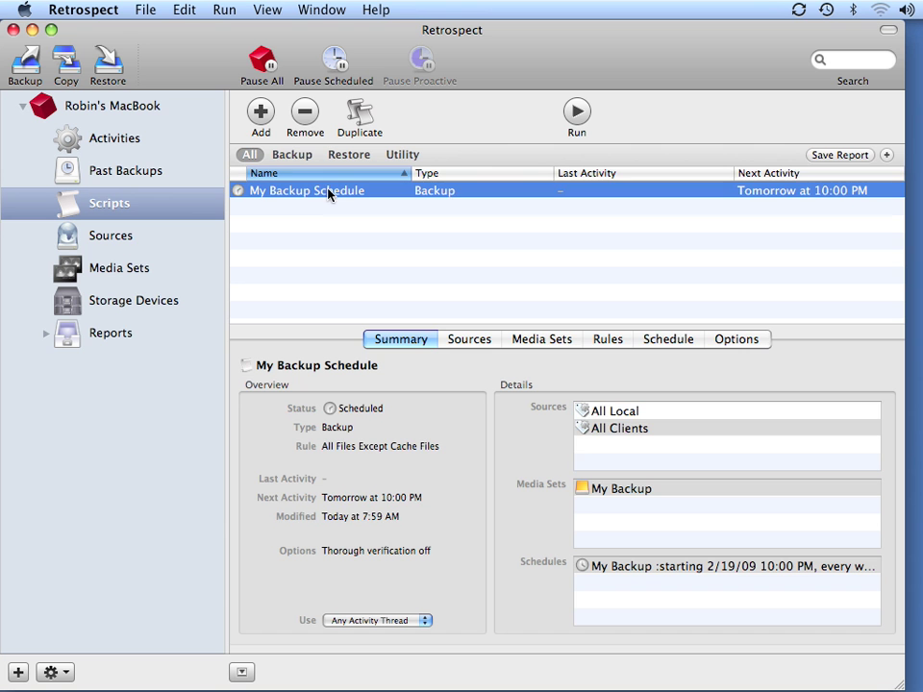
pyautogui.click(262, 112)
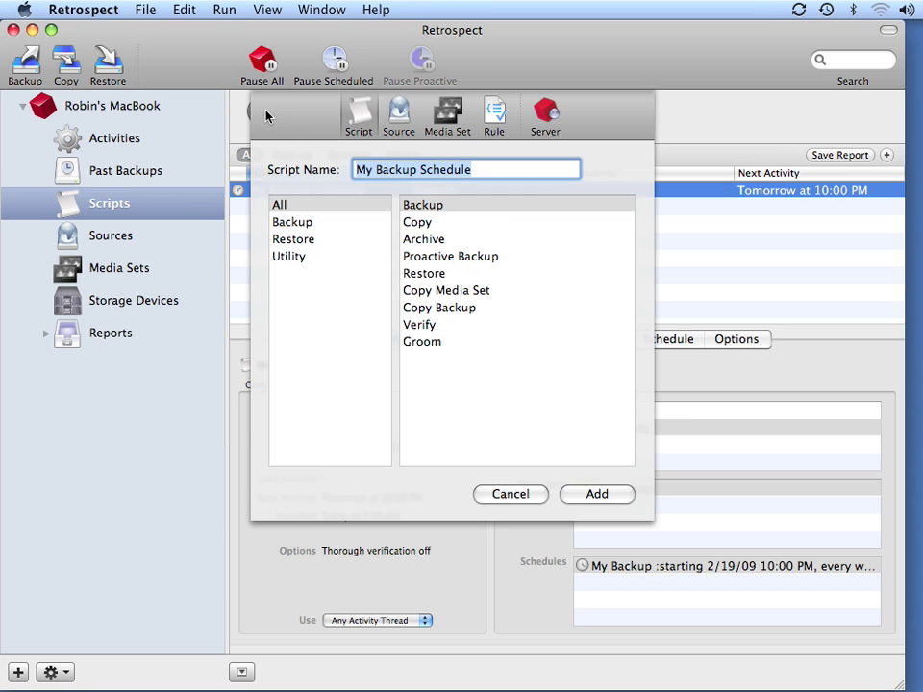
# - Make the new script a Copy Backup titled 'My Offsite Backup Schedule' and add it
pyautogui.click(466, 310)
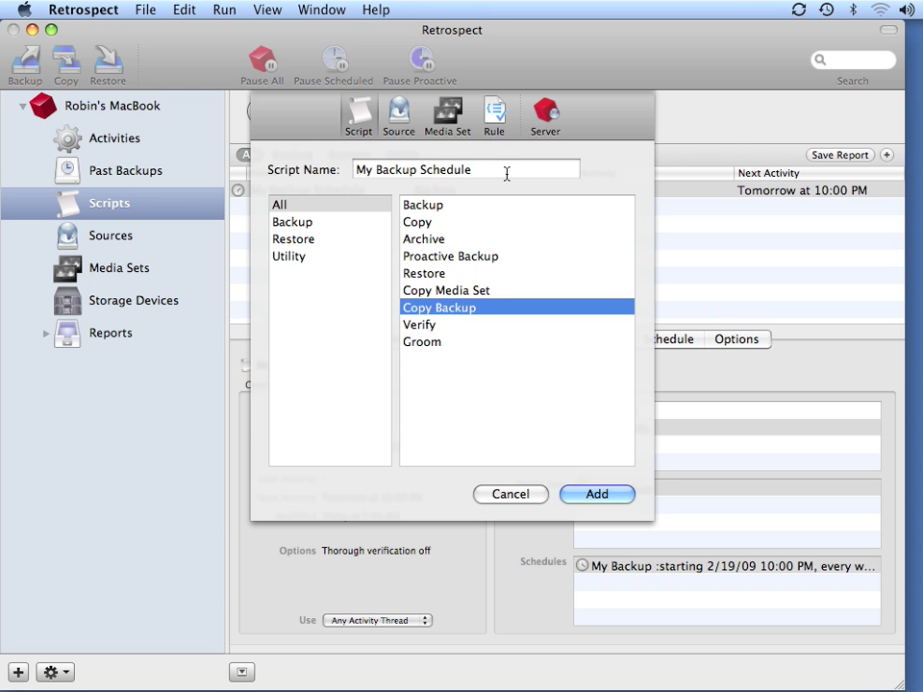
pyautogui.press('Tab')
pyautogui.write('My')
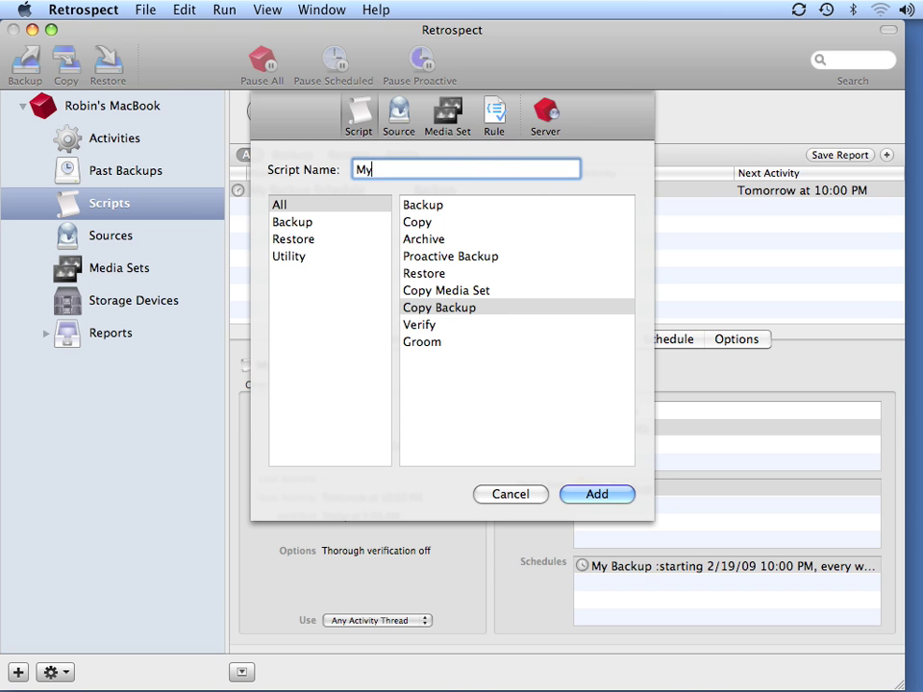
pyautogui.write(' Offsite Backup Schedule')
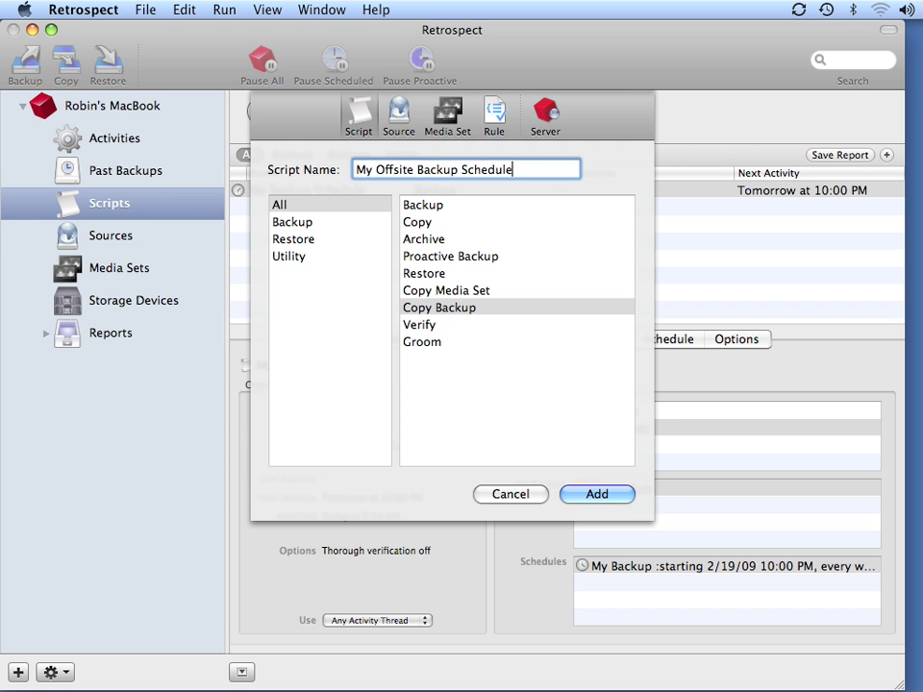
pyautogui.click(583, 495)
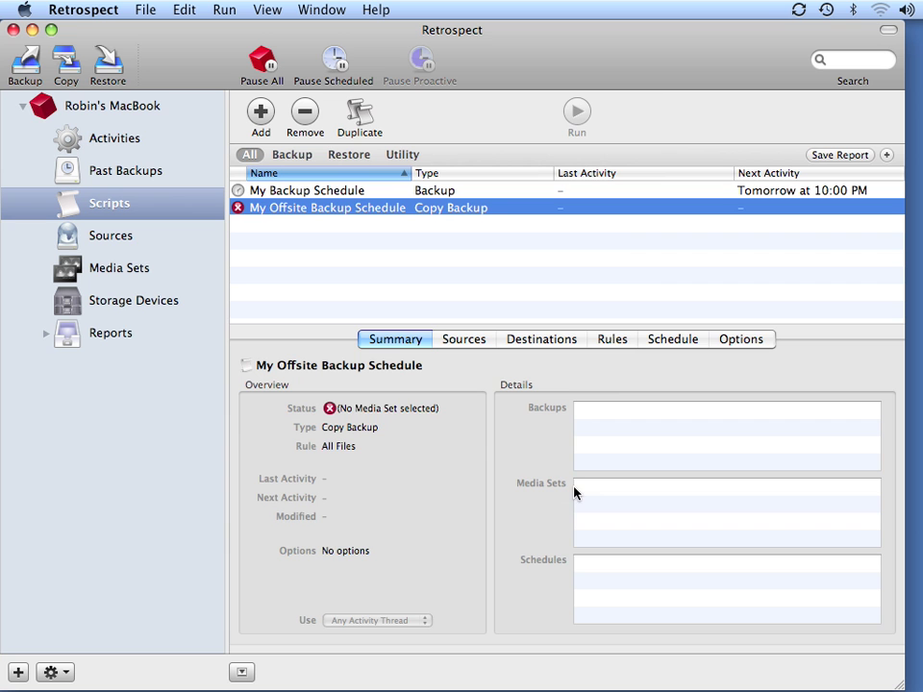
# - Pick My Backup as the copy source, review destinations, then go to Media Sets
pyautogui.click(466, 342)
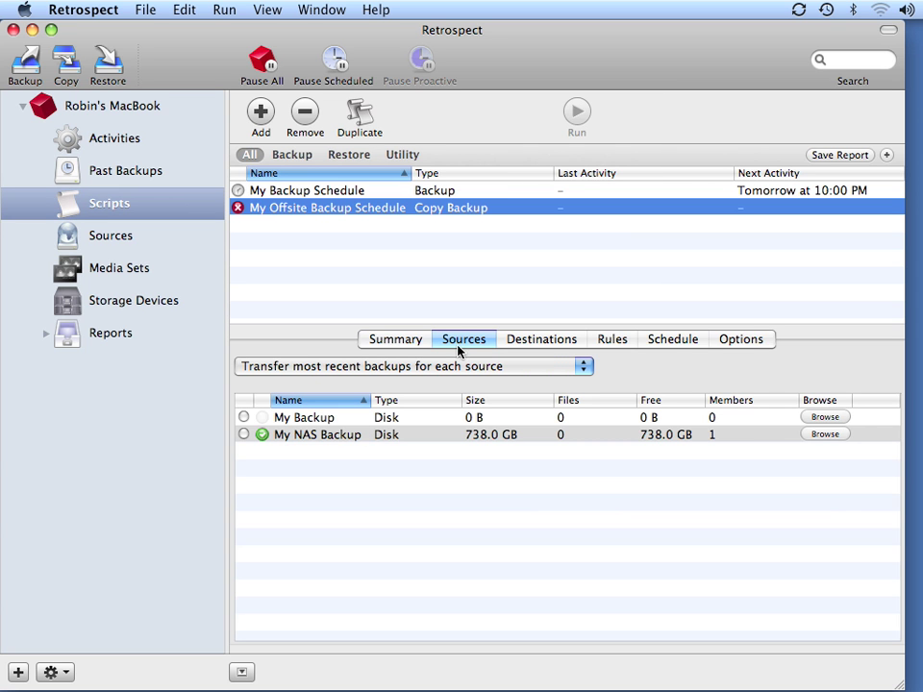
pyautogui.click(243, 419)
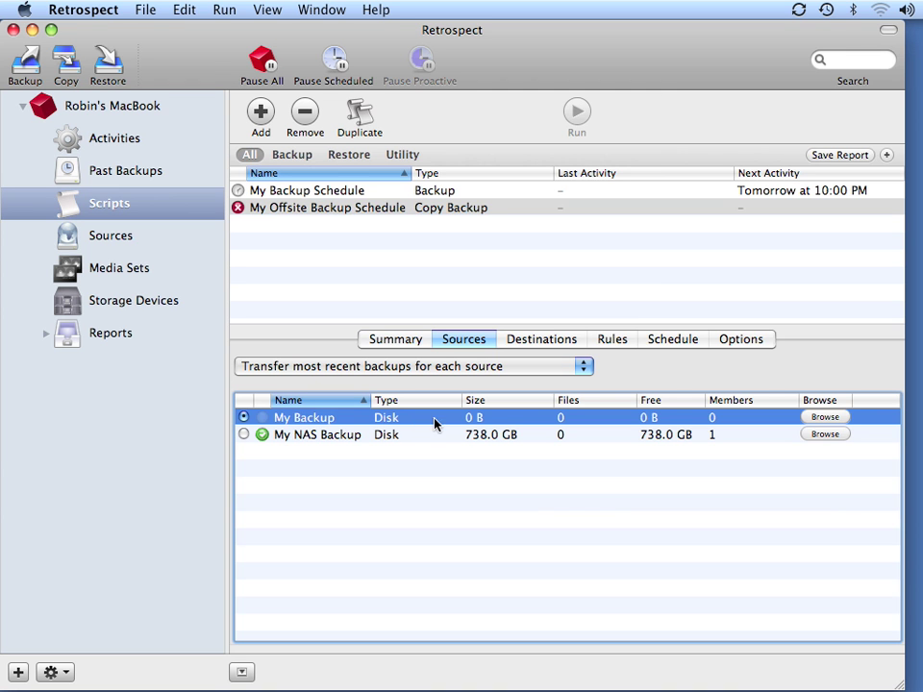
pyautogui.click(561, 341)
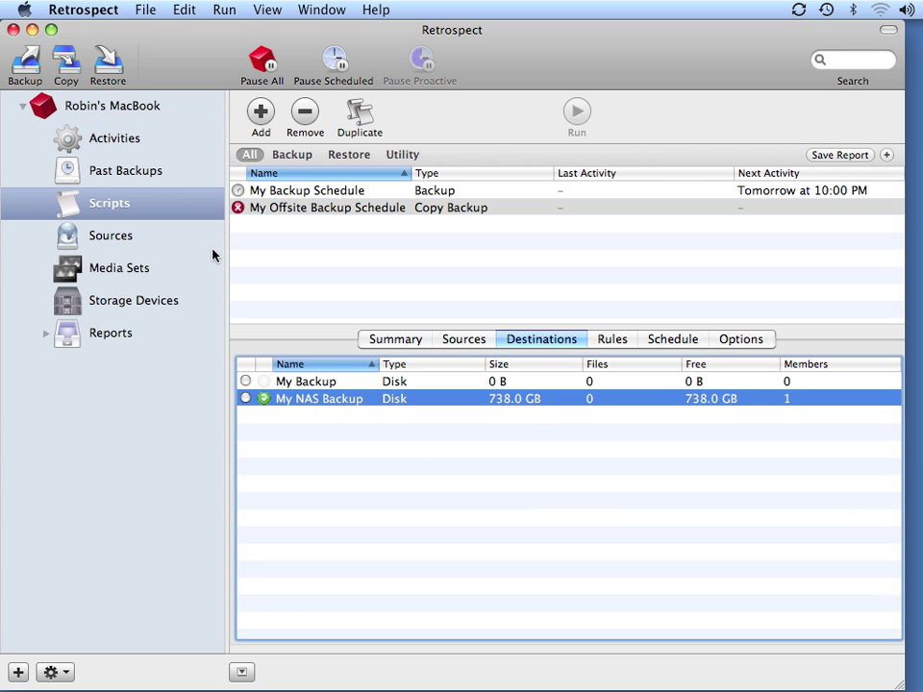
pyautogui.click(138, 269)
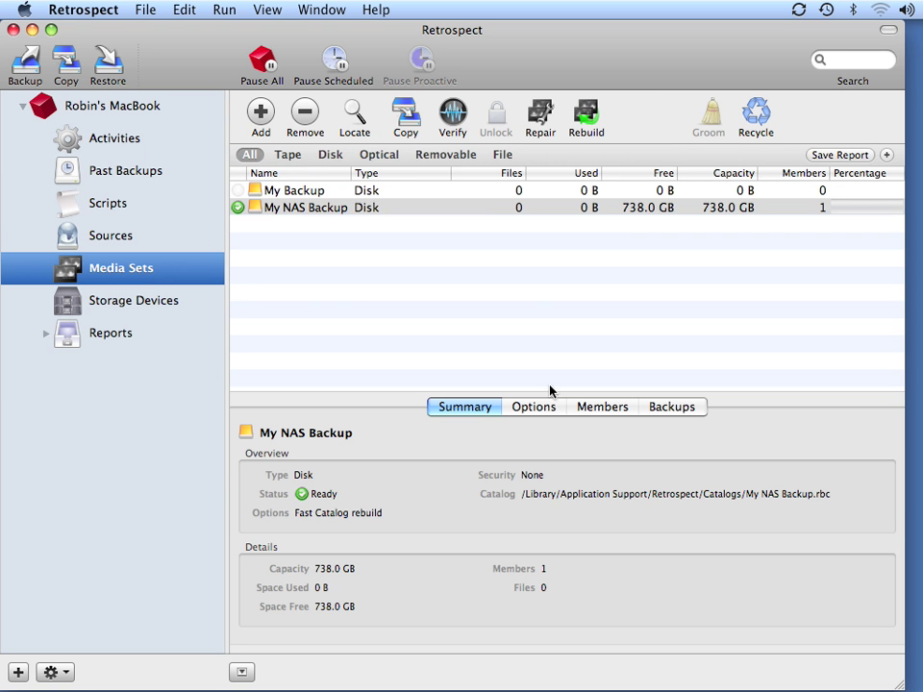
# - Add a Tape media set named 'My Offsite Tape' with security left at None
pyautogui.click(261, 123)
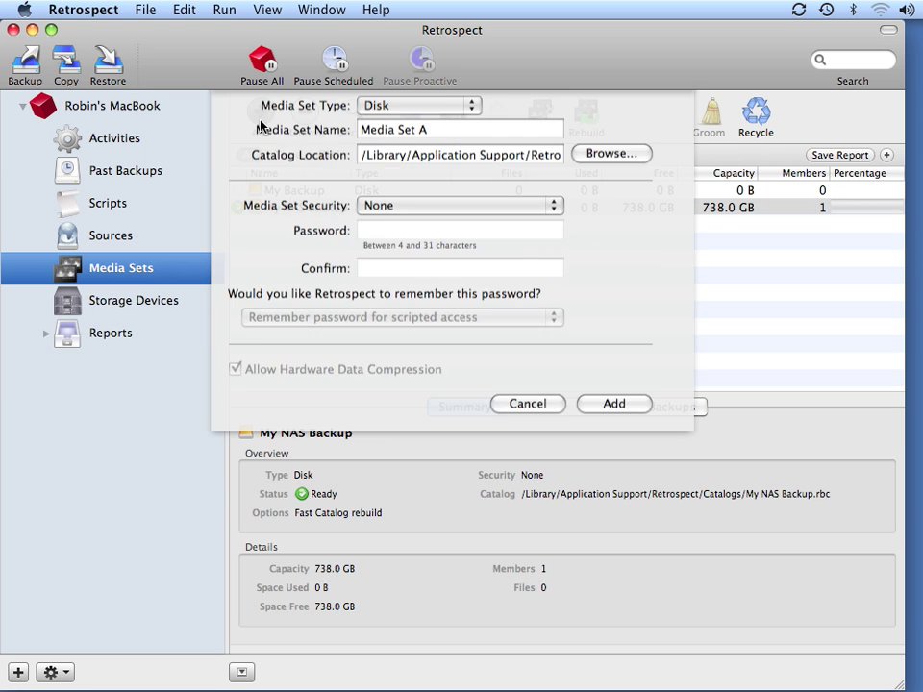
pyautogui.click(433, 168)
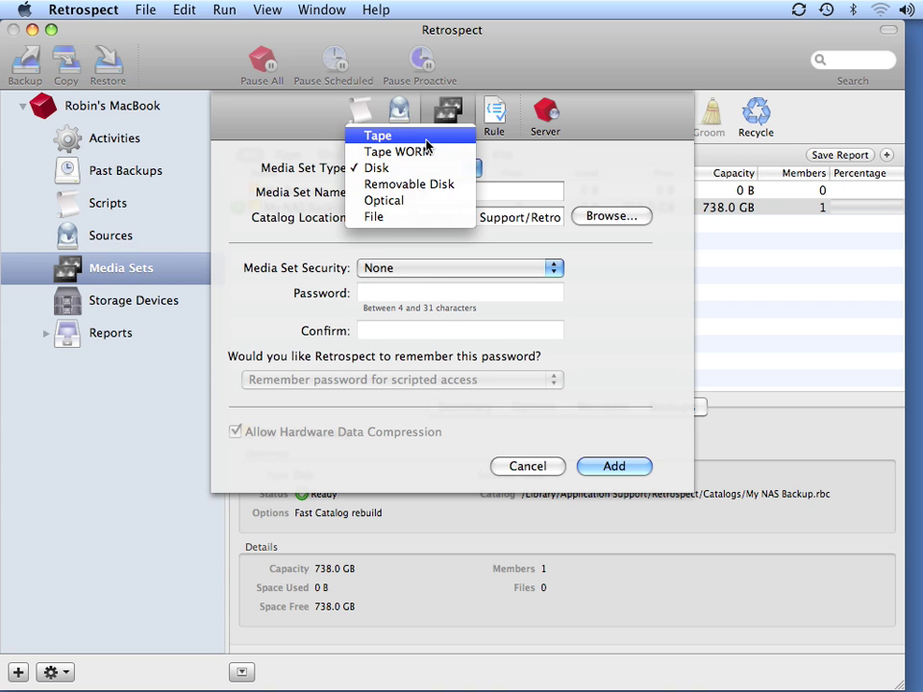
pyautogui.click(426, 142)
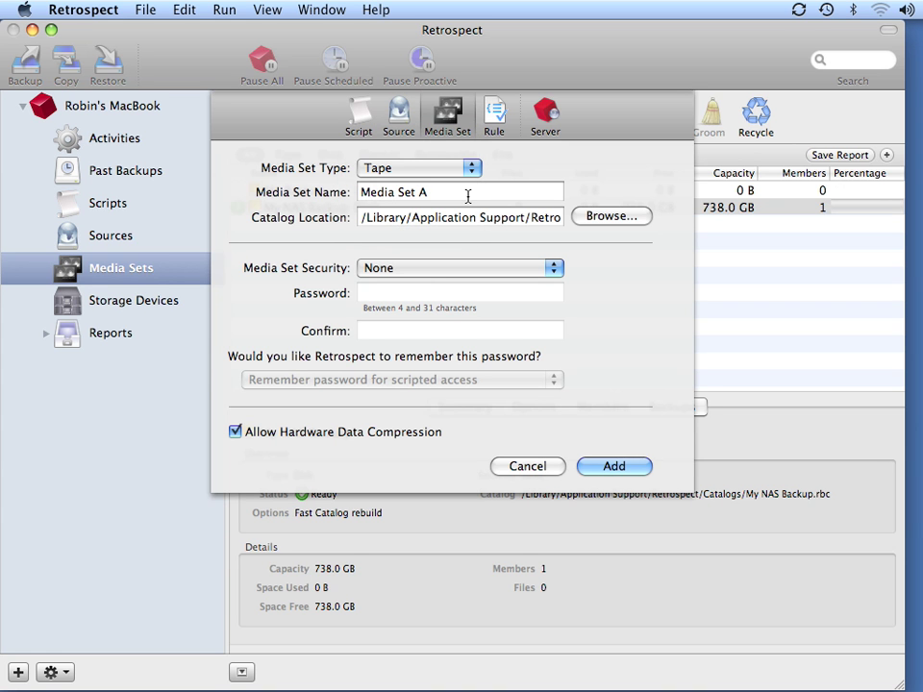
pyautogui.click(468, 196)
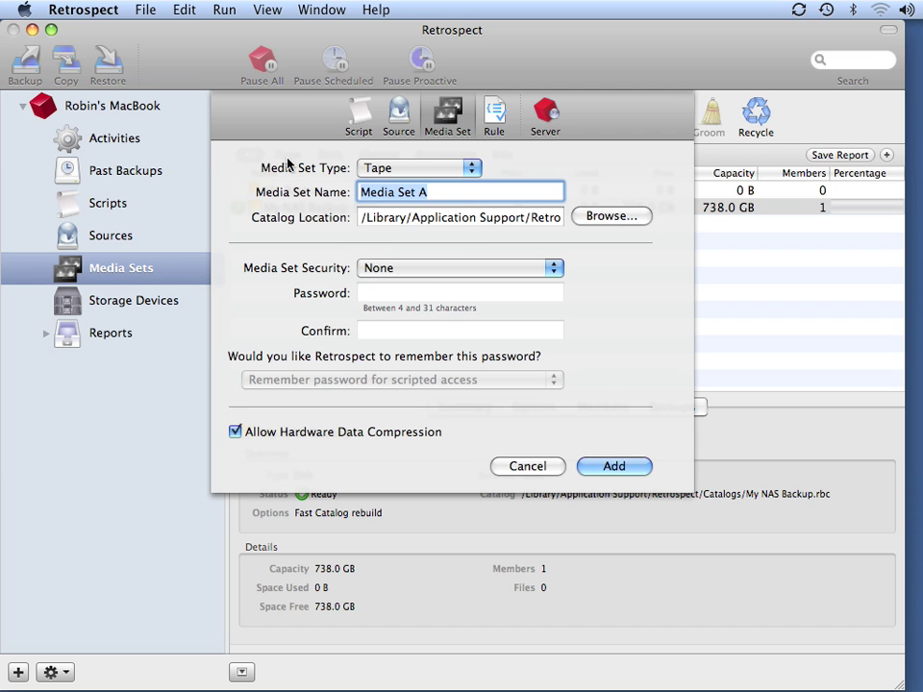
pyautogui.press('super+a')
pyautogui.write('My Off')
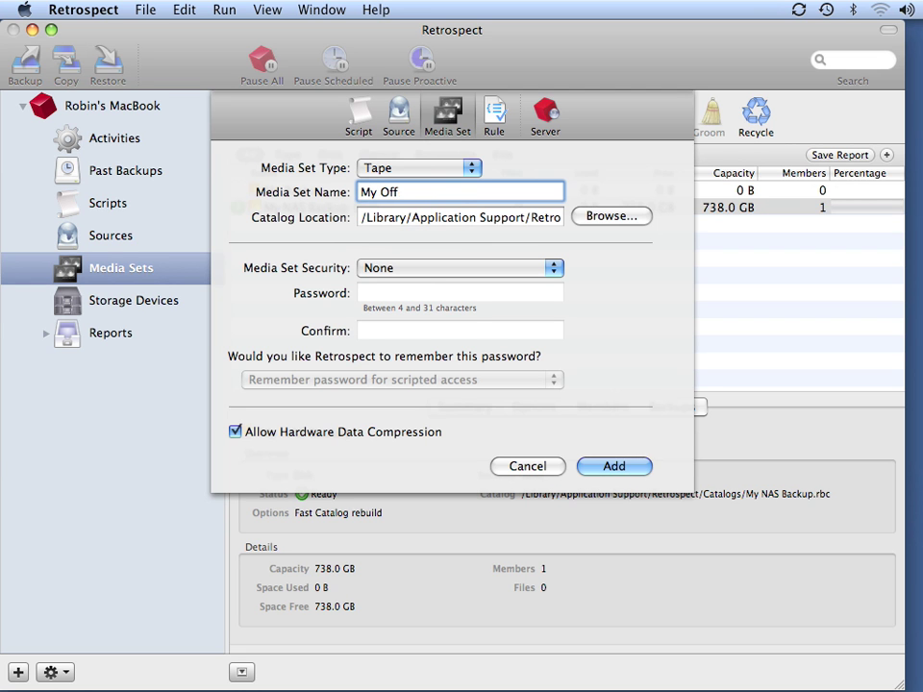
pyautogui.write('site Tape')
pyautogui.click(429, 267)
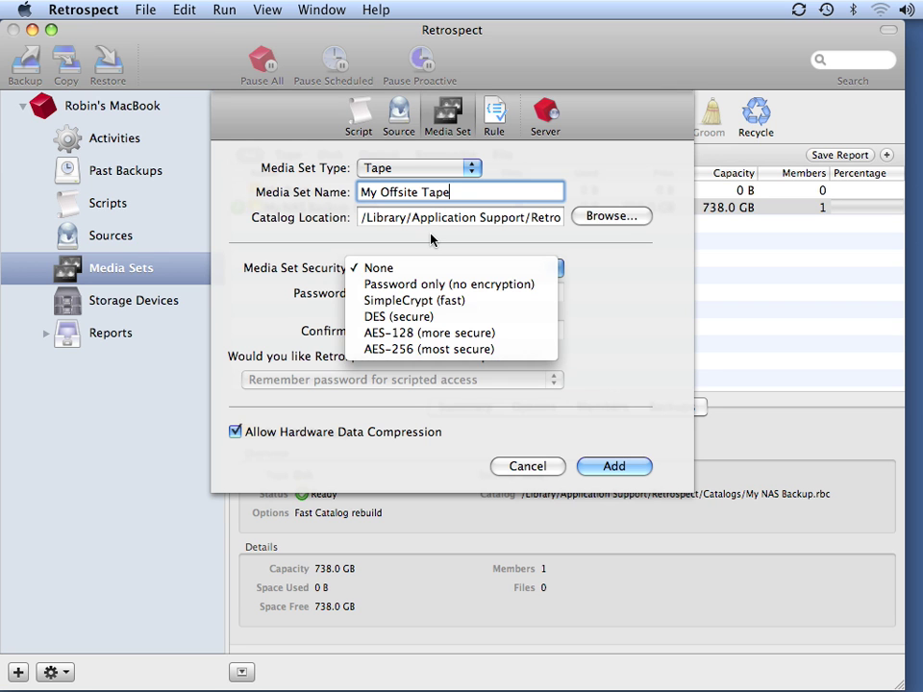
pyautogui.click(431, 238)
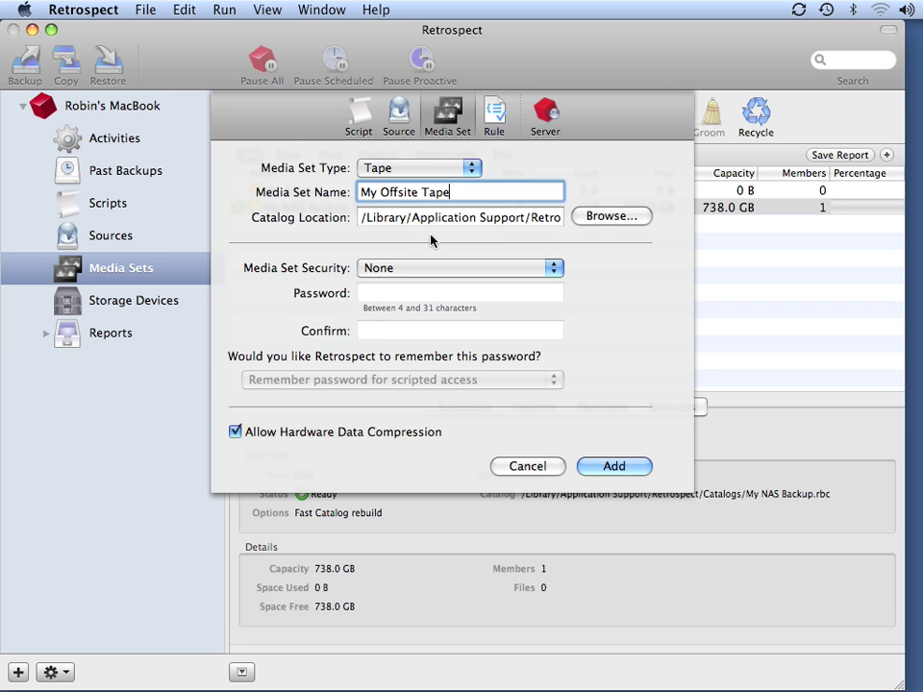
pyautogui.click(431, 268)
pyautogui.click(430, 254)
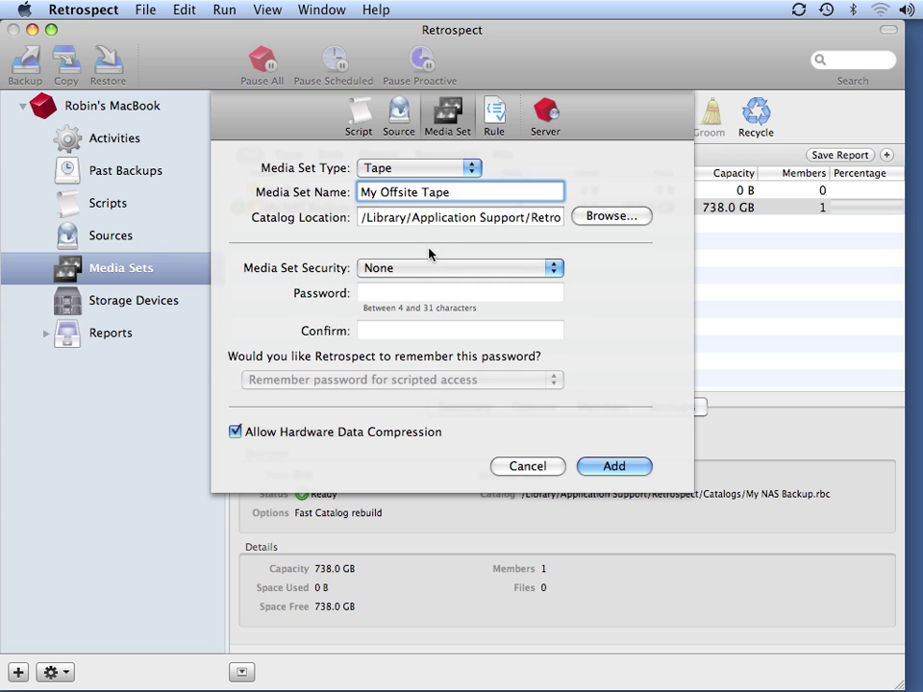
pyautogui.click(622, 467)
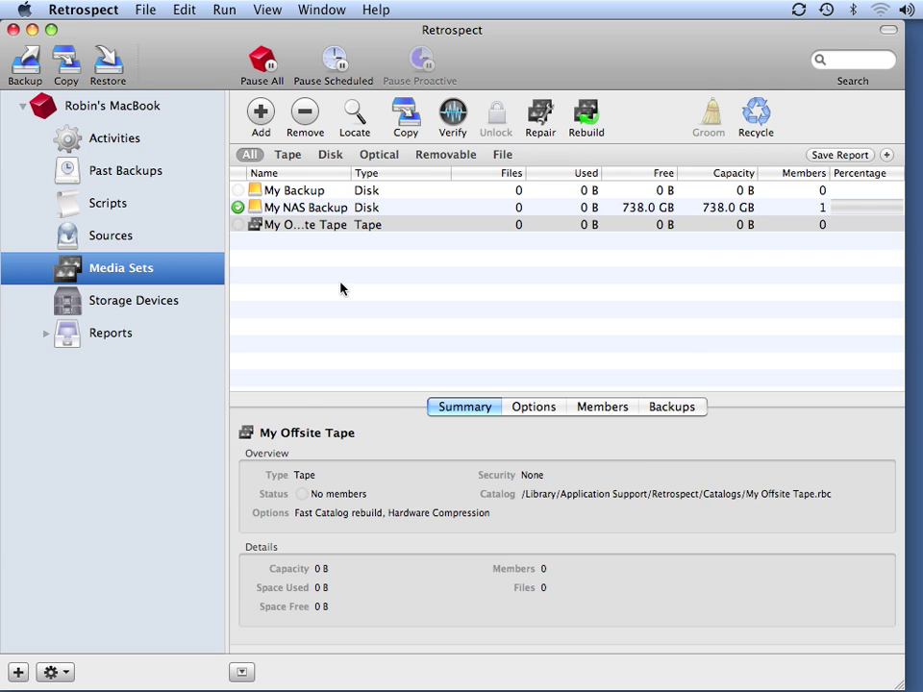
# - Set My Offsite Backup Schedule to copy from My Backup into My Offsite Tape
pyautogui.click(118, 205)
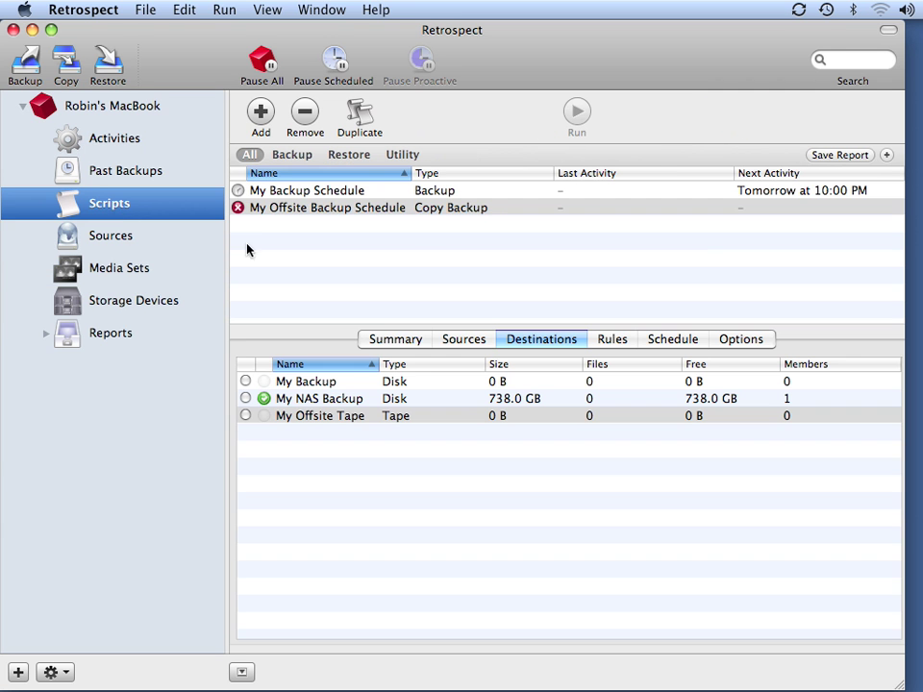
pyautogui.click(398, 208)
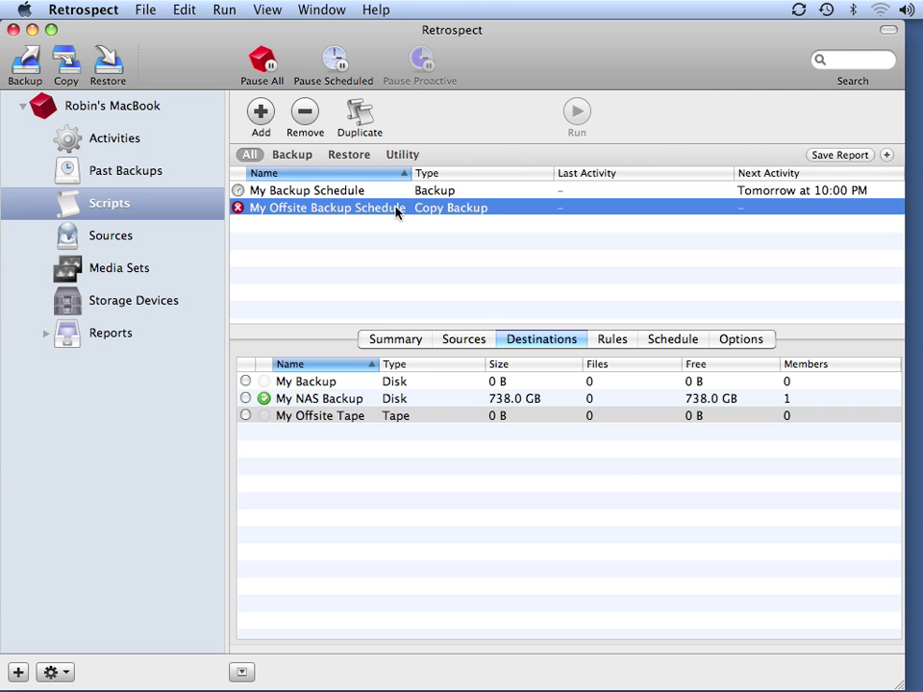
pyautogui.click(465, 340)
pyautogui.click(244, 417)
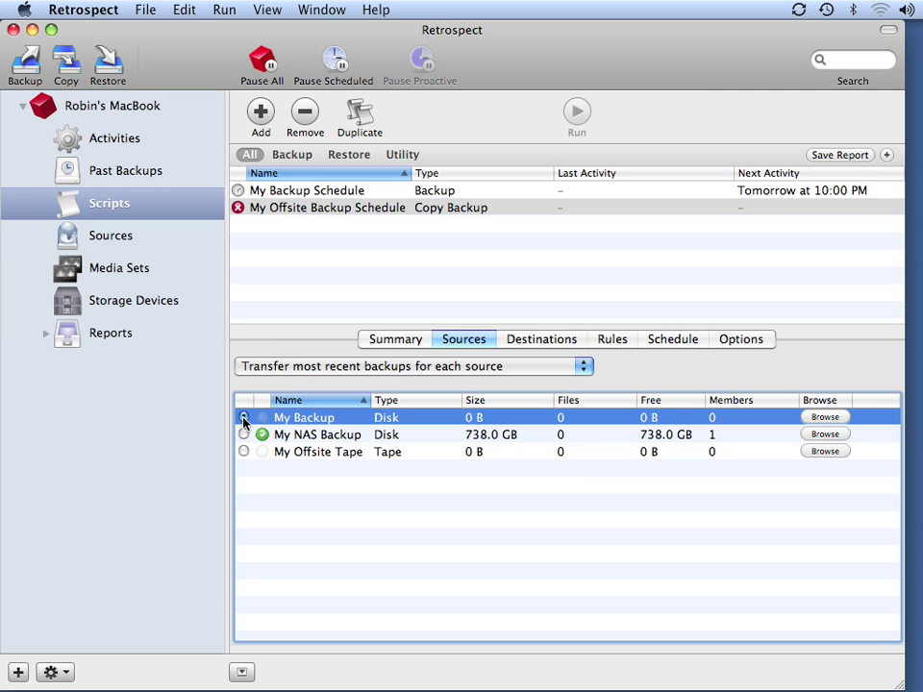
pyautogui.click(538, 342)
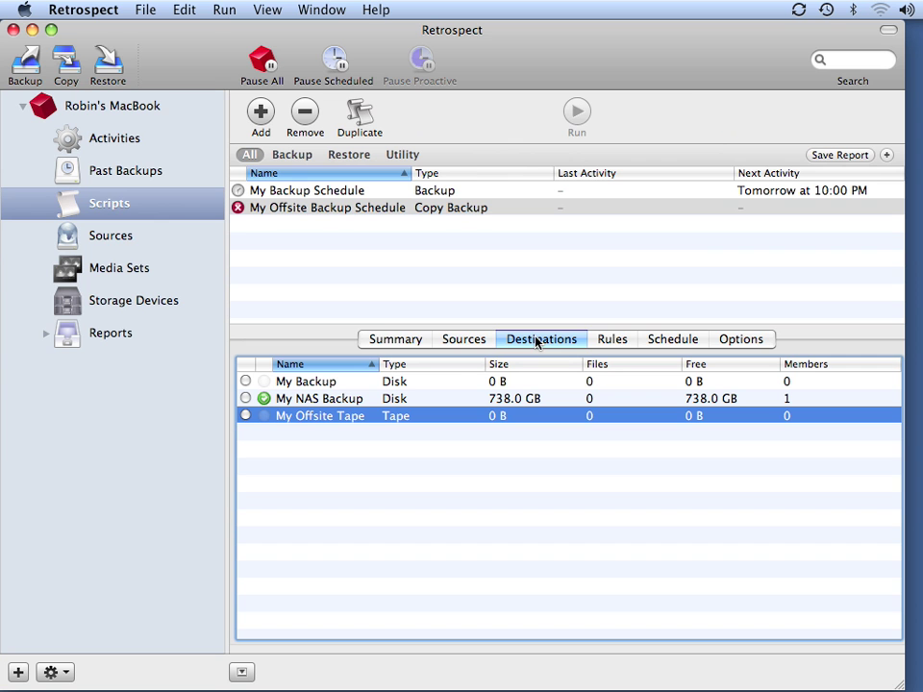
pyautogui.click(245, 417)
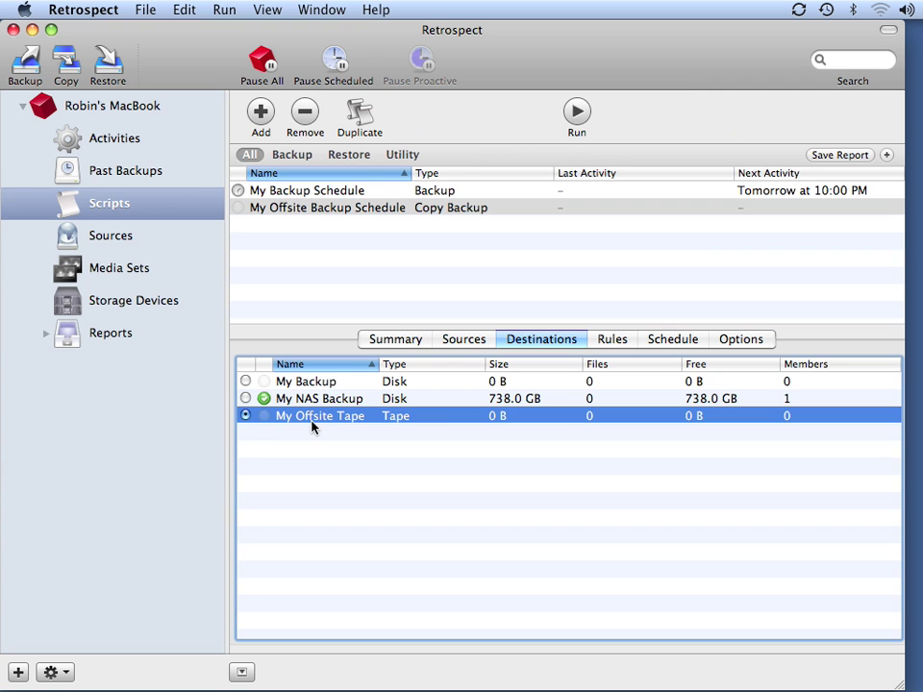
pyautogui.click(612, 342)
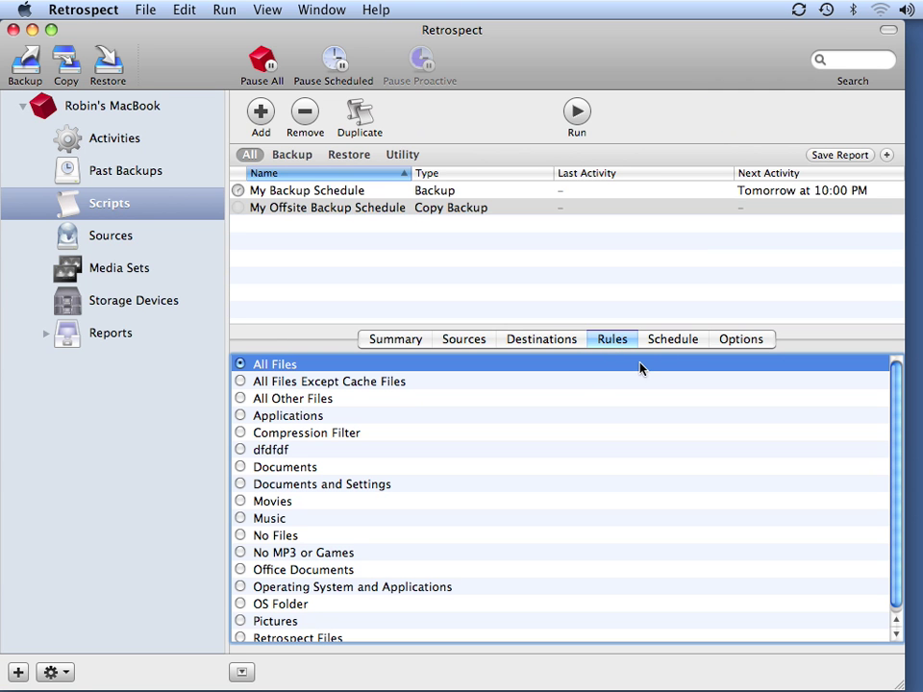
# - Add a weekly schedule to My Offsite Tape that runs only on Fridays at 10:00 PM
pyautogui.click(677, 346)
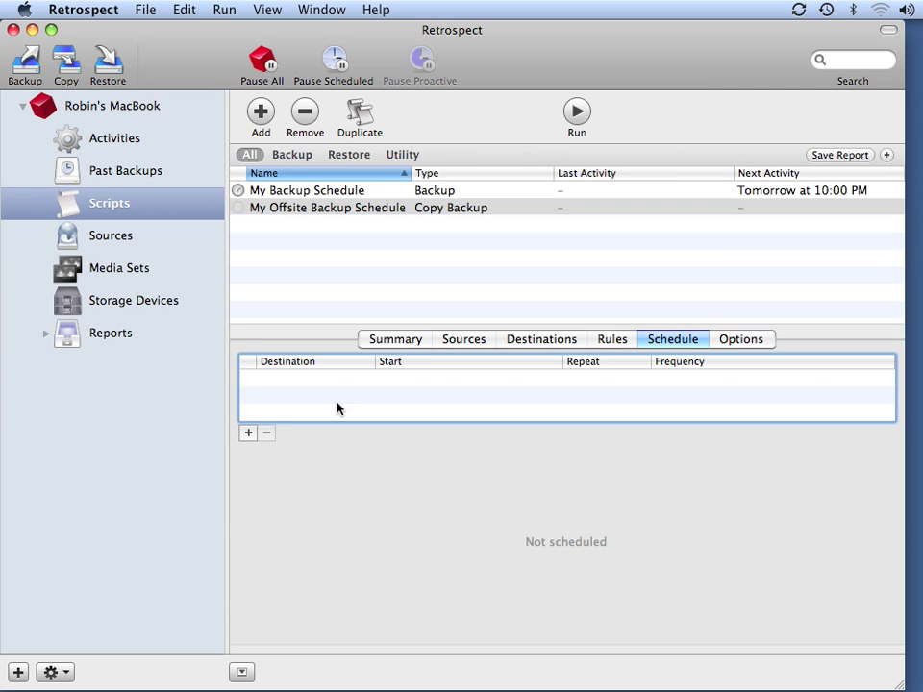
pyautogui.click(248, 433)
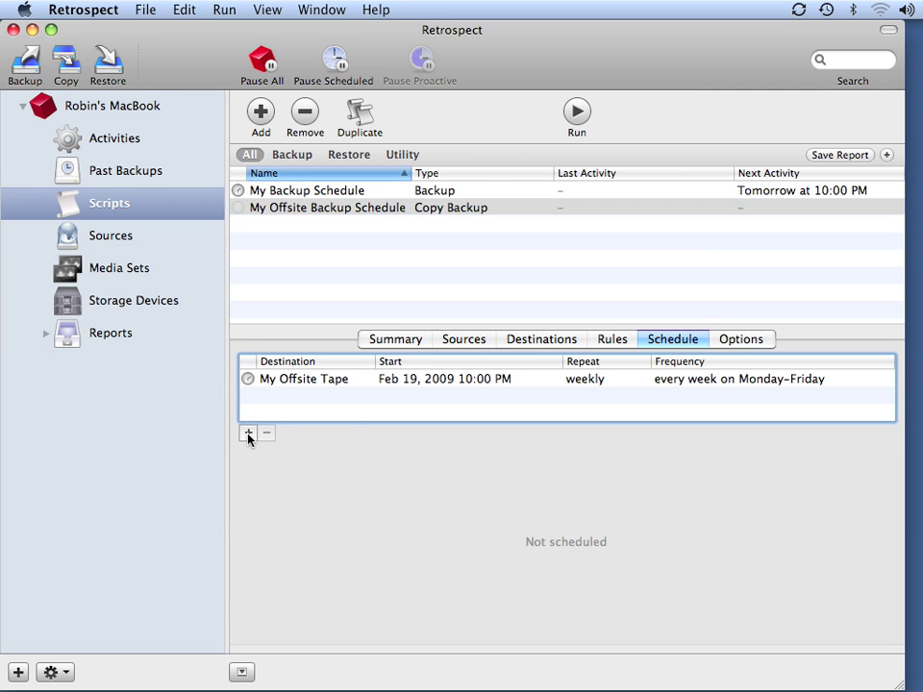
pyautogui.click(596, 387)
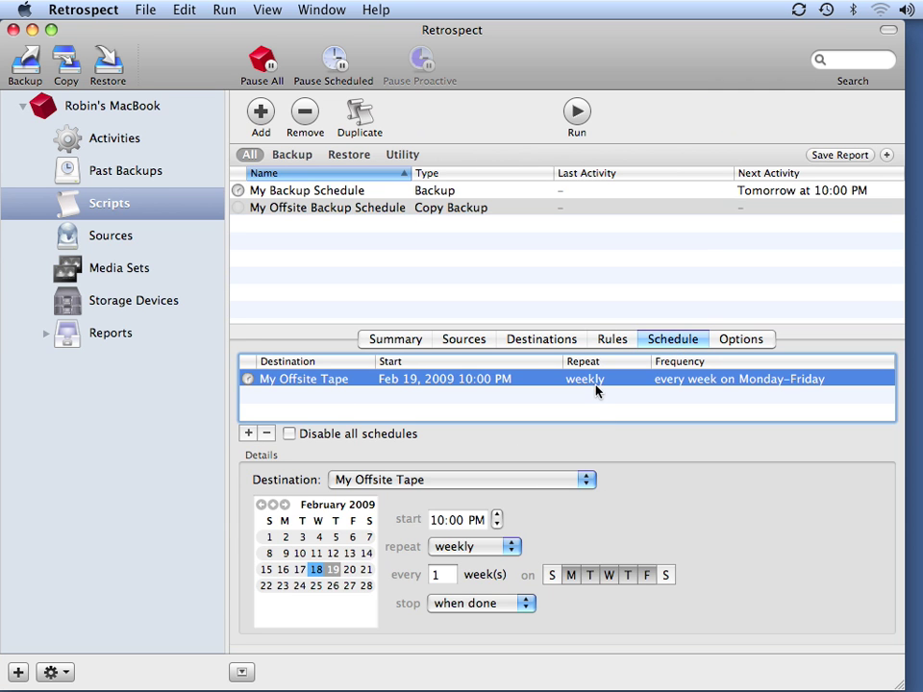
pyautogui.click(573, 580)
pyautogui.click(591, 581)
pyautogui.click(609, 579)
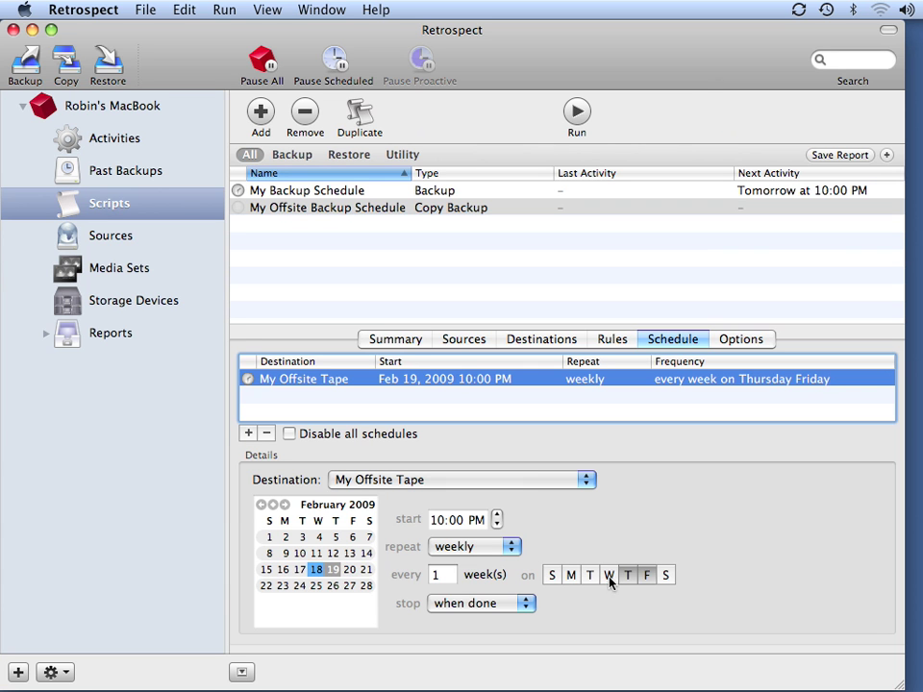
pyautogui.click(627, 577)
pyautogui.click(754, 343)
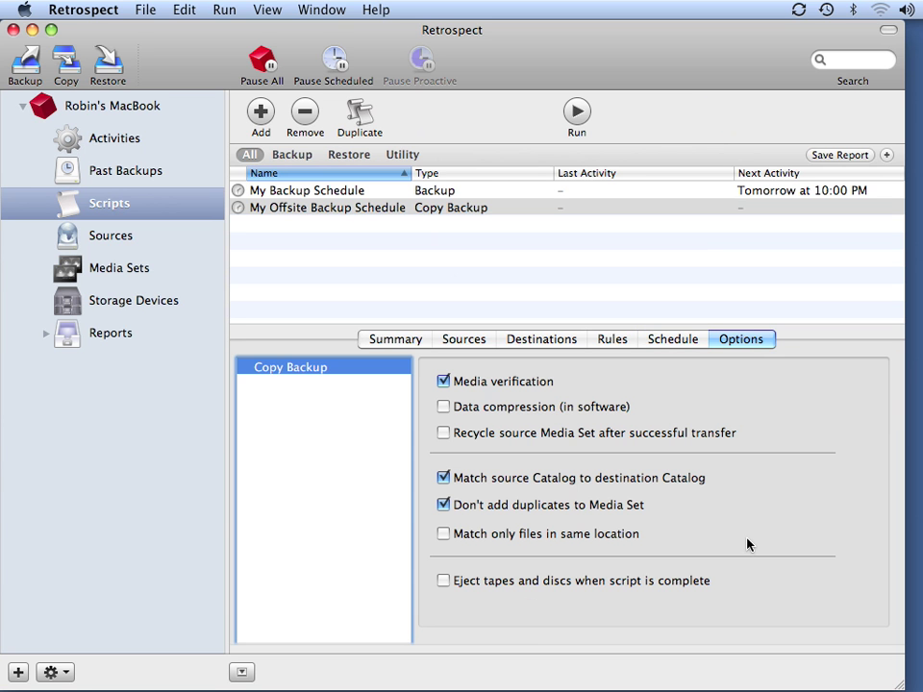
# - Check Data compression (in software) in the copy script's options
pyautogui.click(442, 407)
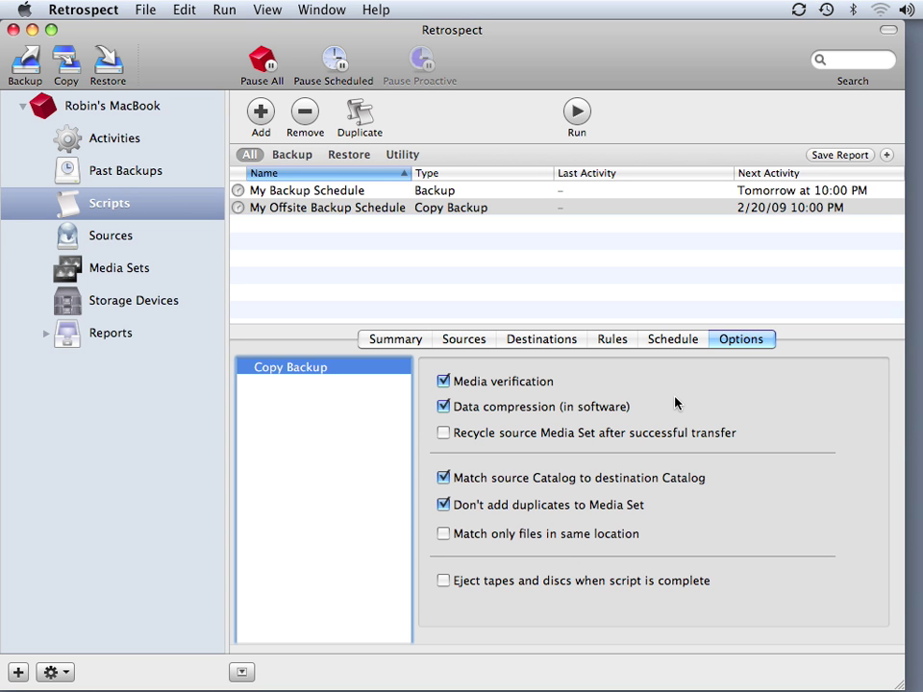
# - Check the script's summary, its My Backup source and its My Offsite Tape destination
pyautogui.click(458, 340)
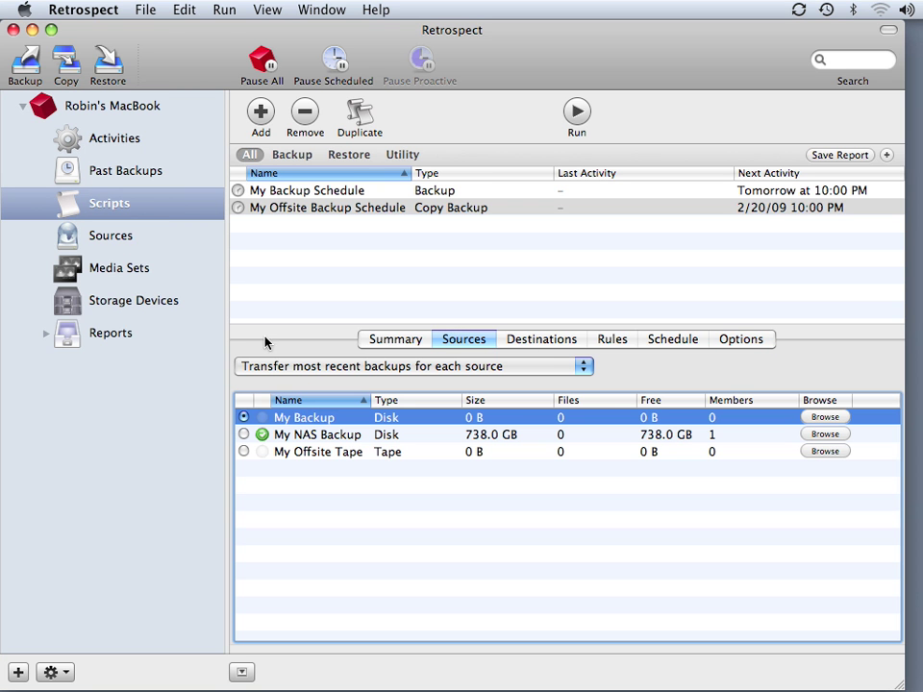
pyautogui.click(414, 344)
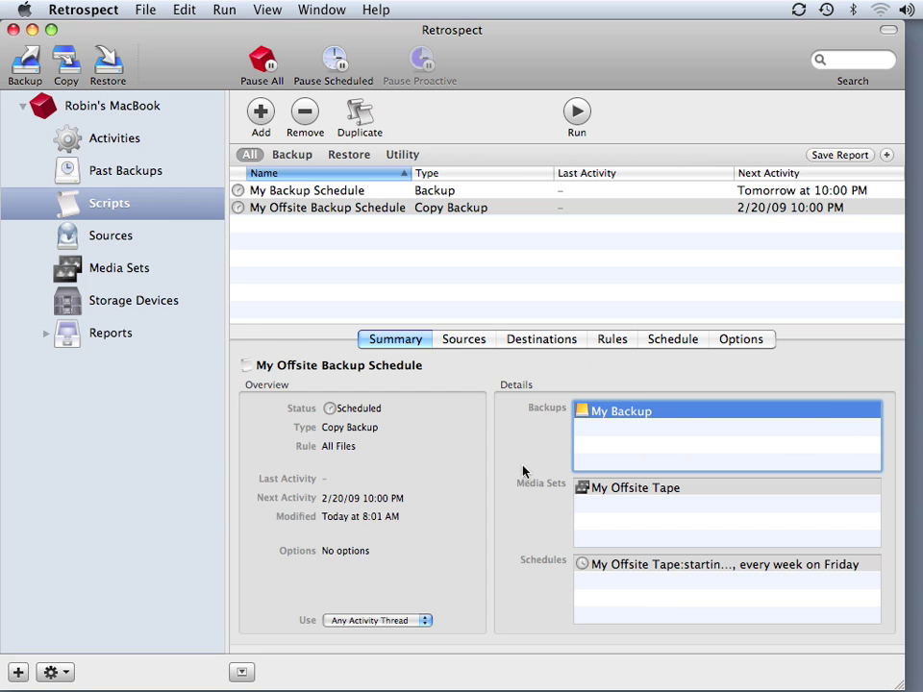
pyautogui.click(461, 339)
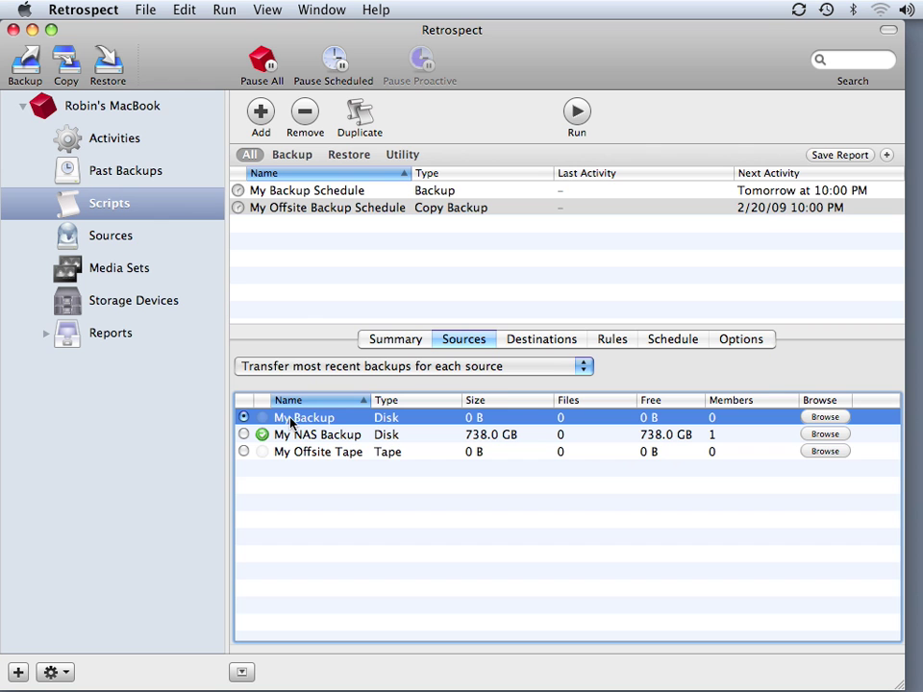
pyautogui.click(525, 342)
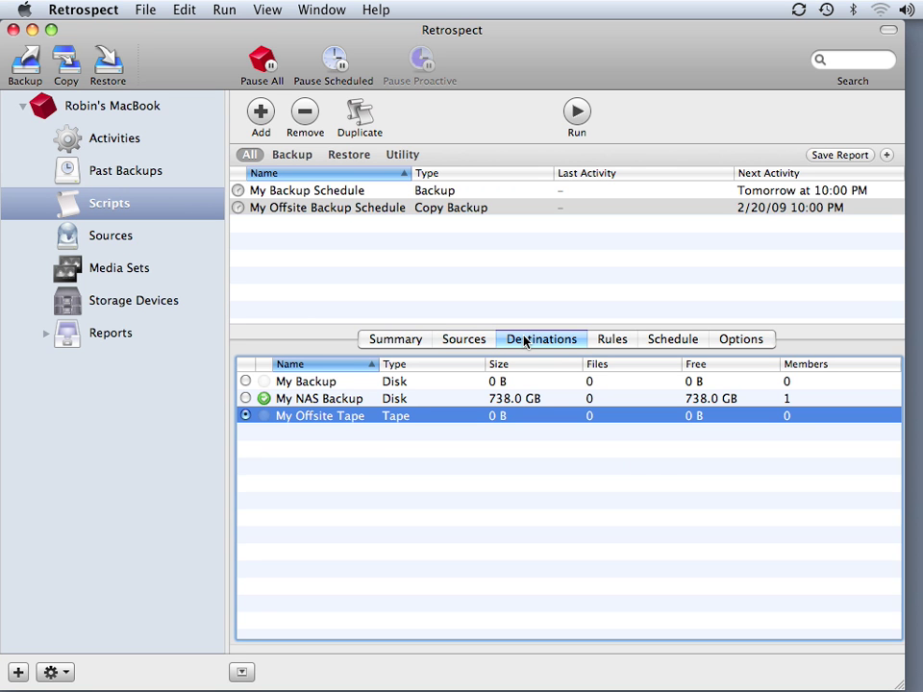